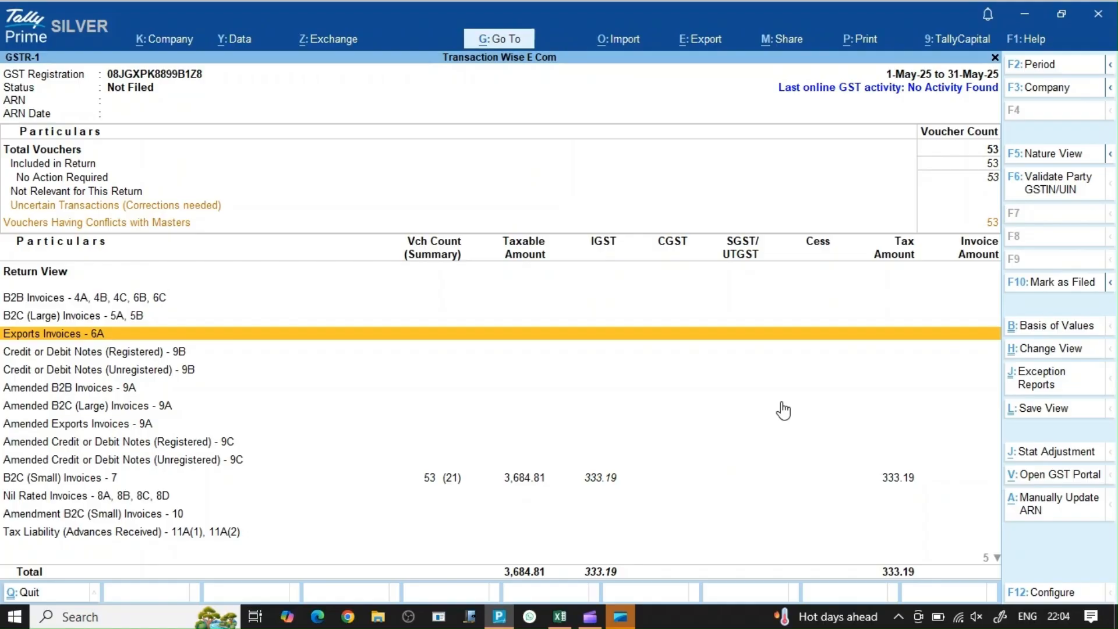
- Examine the return sections of the May 2025 GSTR-1 report, from B2B Invoices down to the B2C (Small) Invoices figures
key(Up)
key(Up)
key(Up)
key(Down)
key(Down)
key(Down)
key(Down)
key(Down)
key(Down)
key(Down)
key(Down)
key(Down)
key(Up)
key(Up)
key(Up)
key(Up)
key(Up)
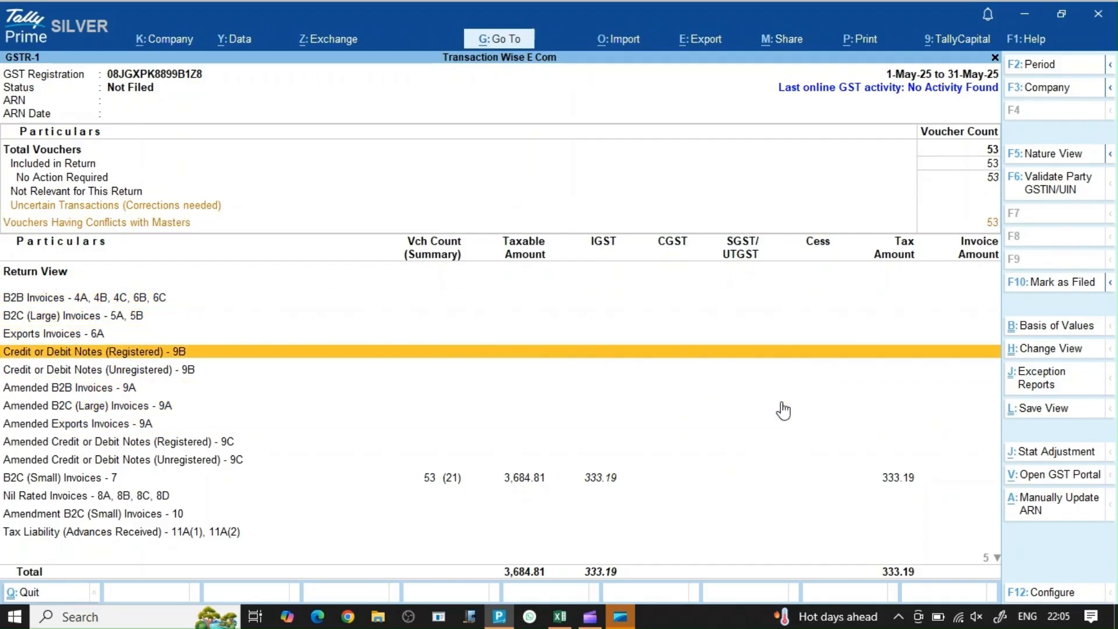
key(Up)
key(Up)
key(Up)
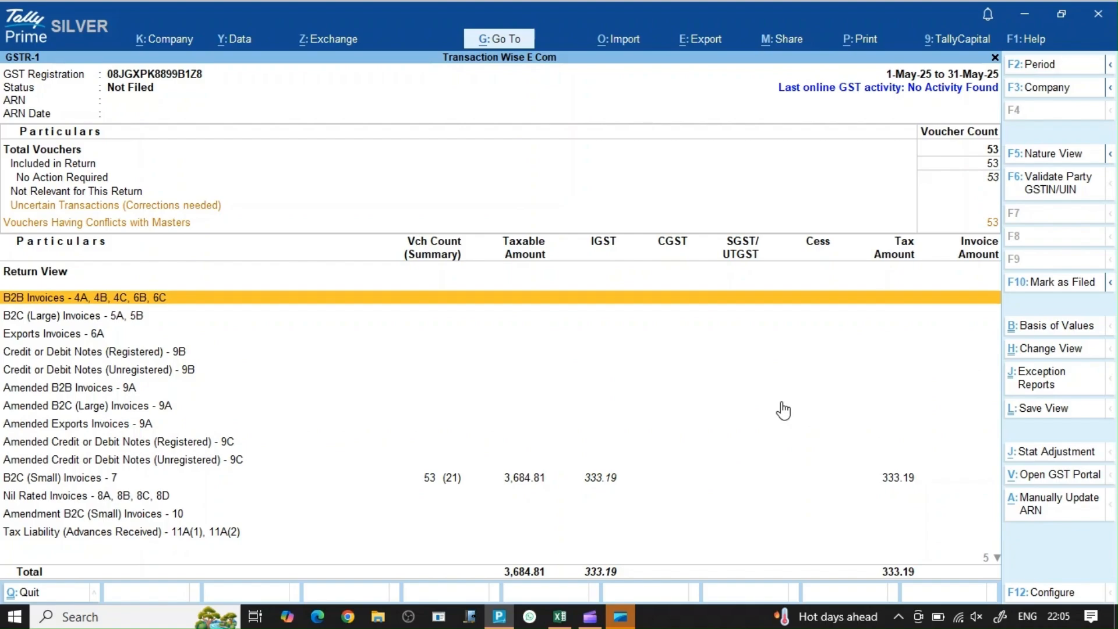
- Switch to the Rajdhani Excel2Tally workbook in Excel, choose Amazon.in as the e-commerce portal and continue to the ImportData sheet
click(560, 617)
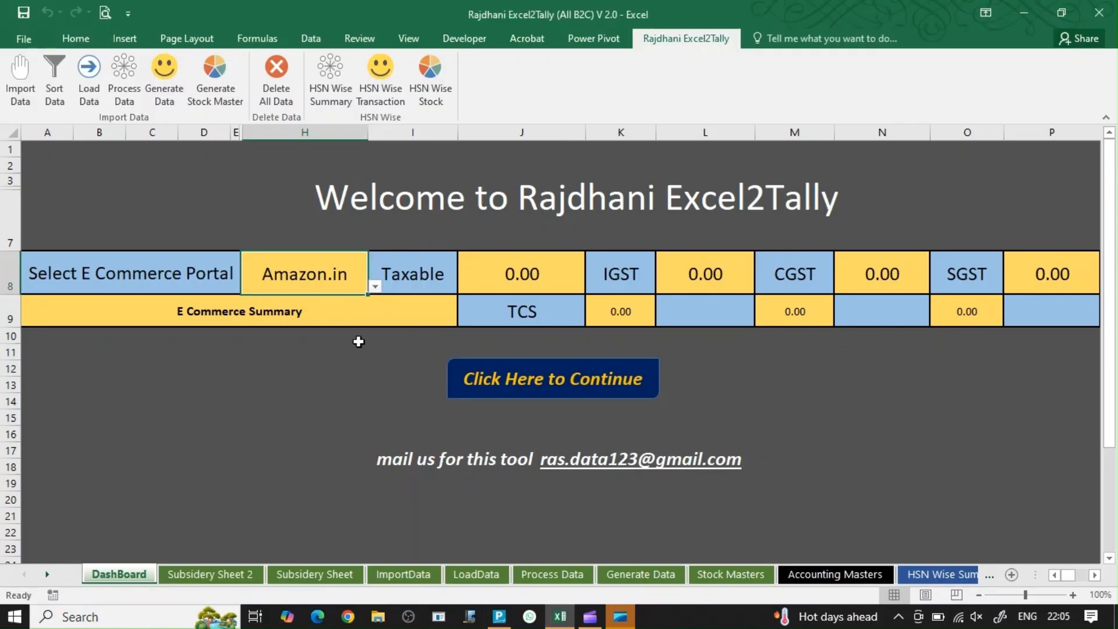
click(374, 287)
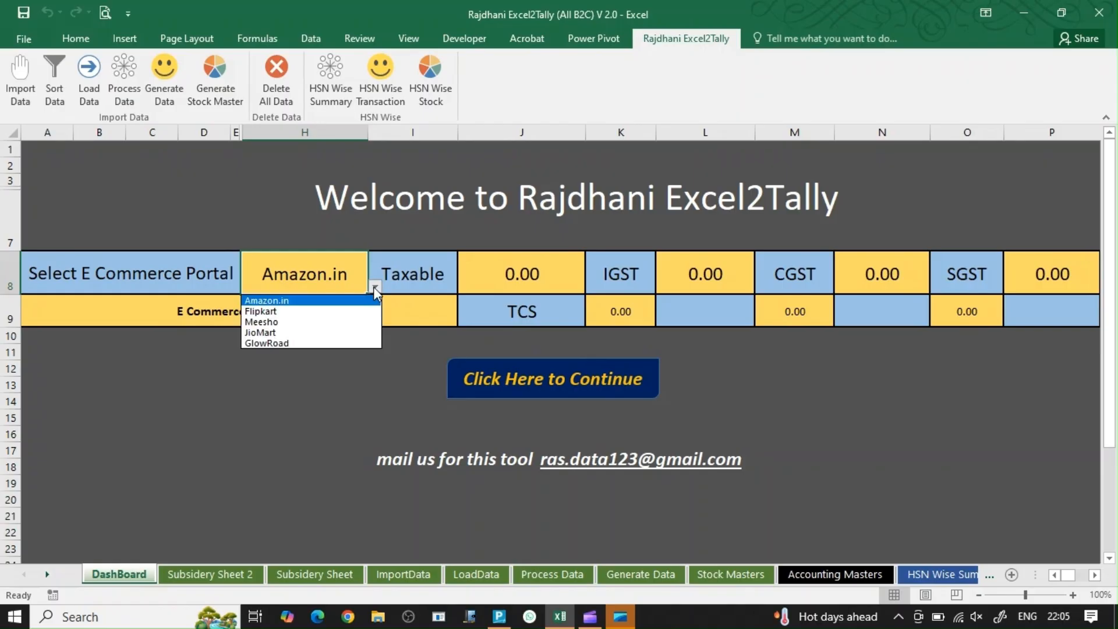
click(295, 300)
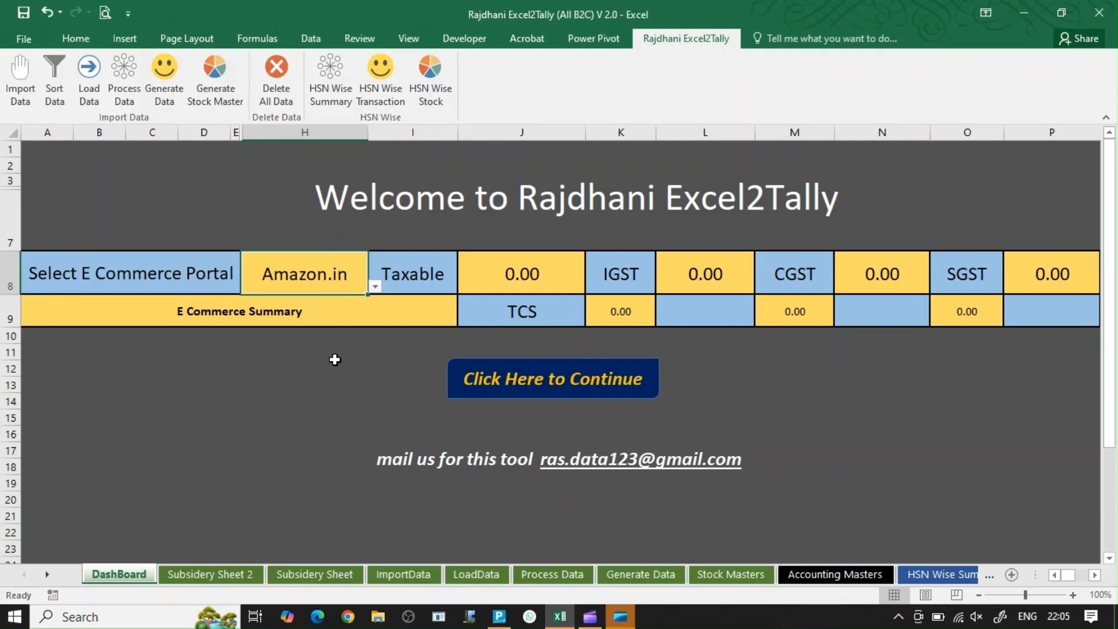
click(562, 387)
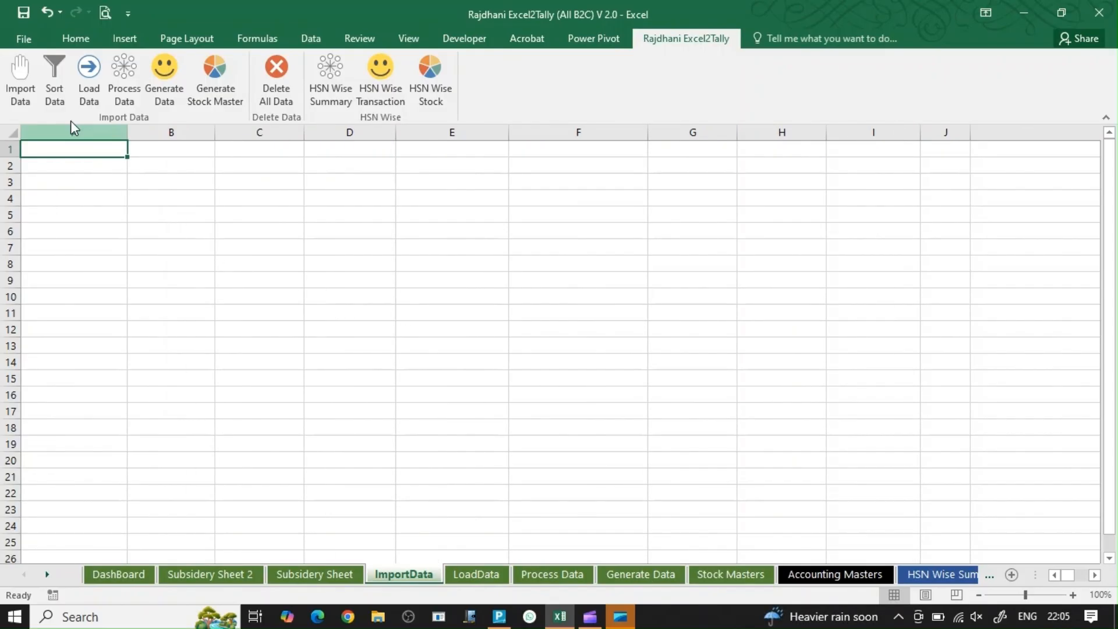
- Import the Amazon.in data from the MTR_B2B-MAY-2025 report file into the ImportData sheet
click(20, 93)
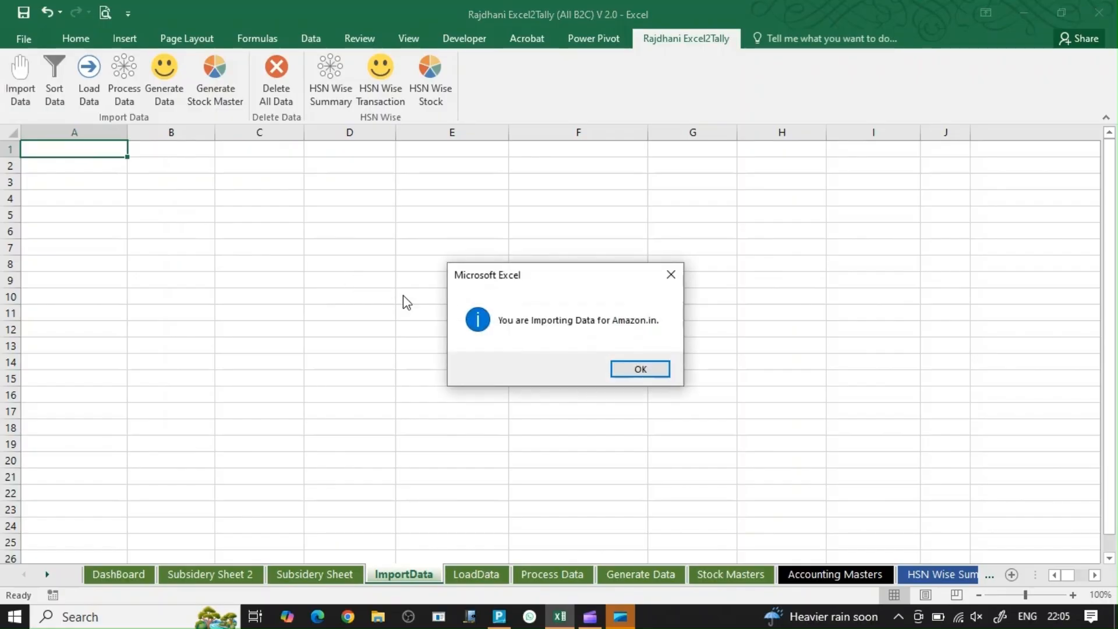
click(640, 369)
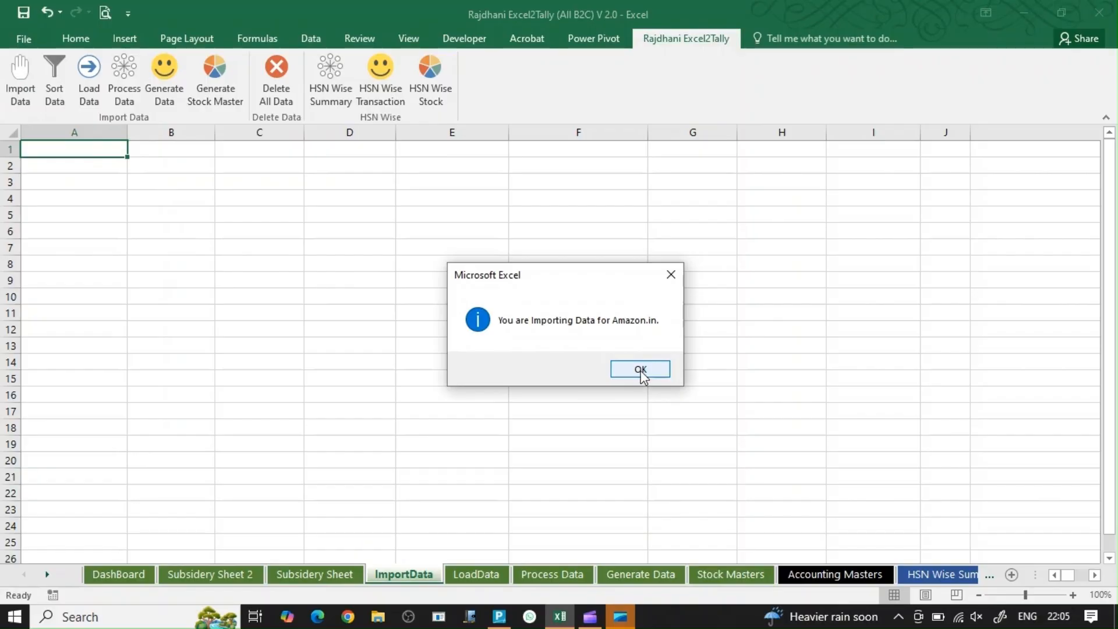
click(641, 370)
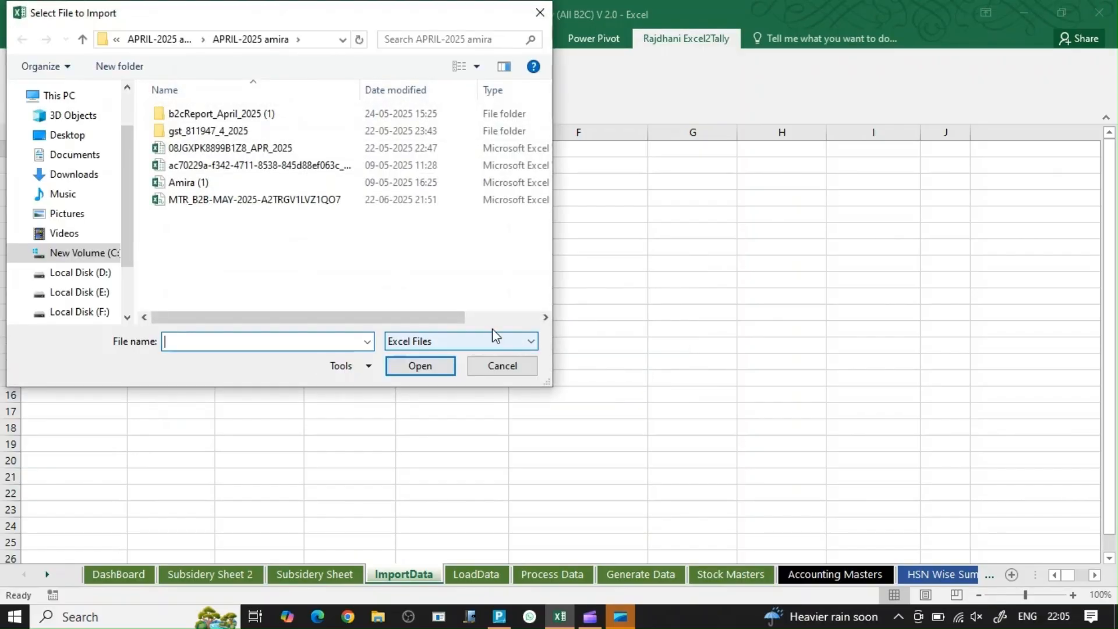
click(248, 202)
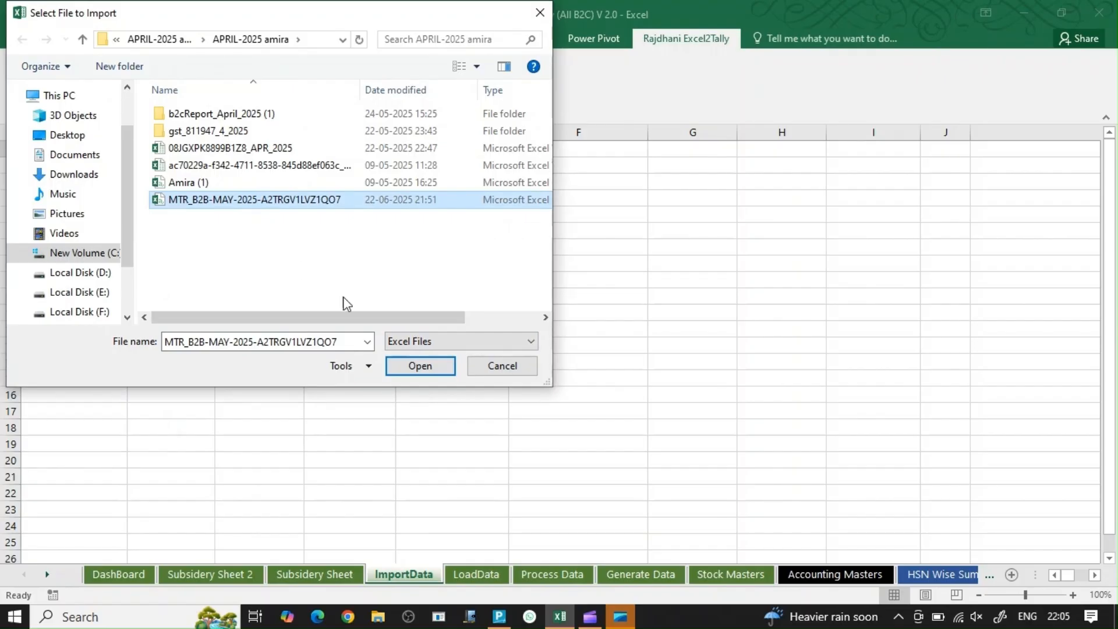
click(414, 367)
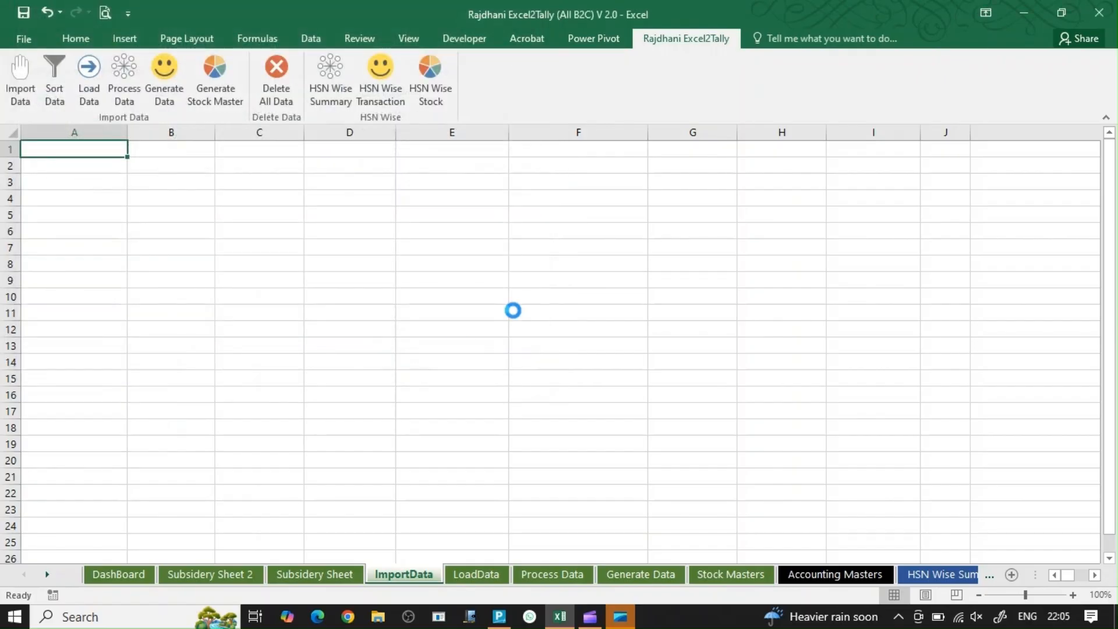
click(578, 367)
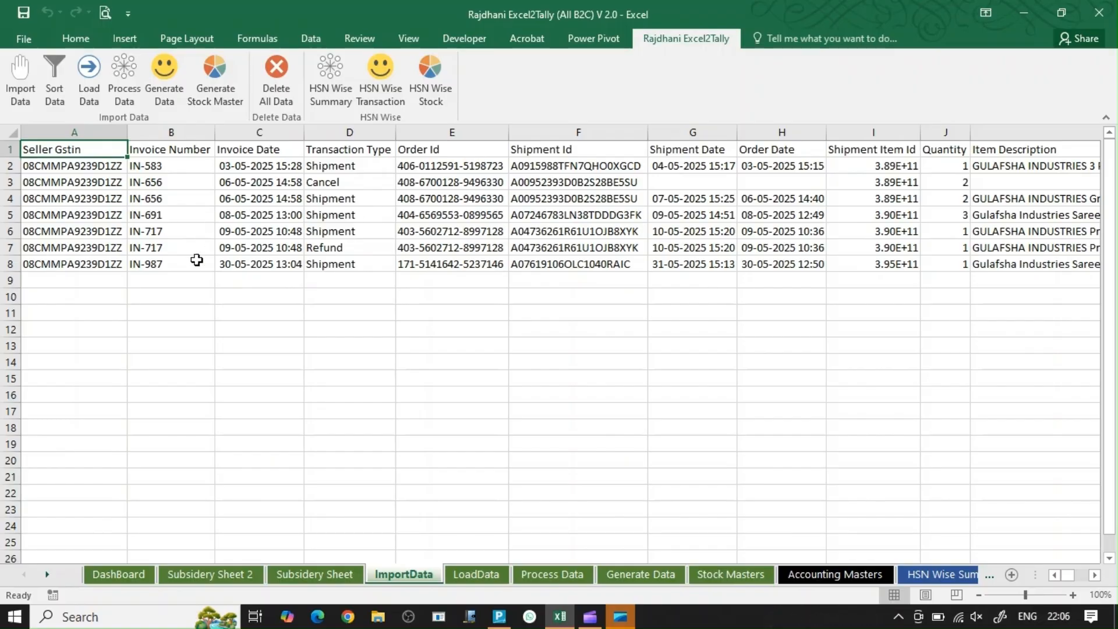
- Sort the imported Amazon data with the add-in's Sort Data command
click(58, 82)
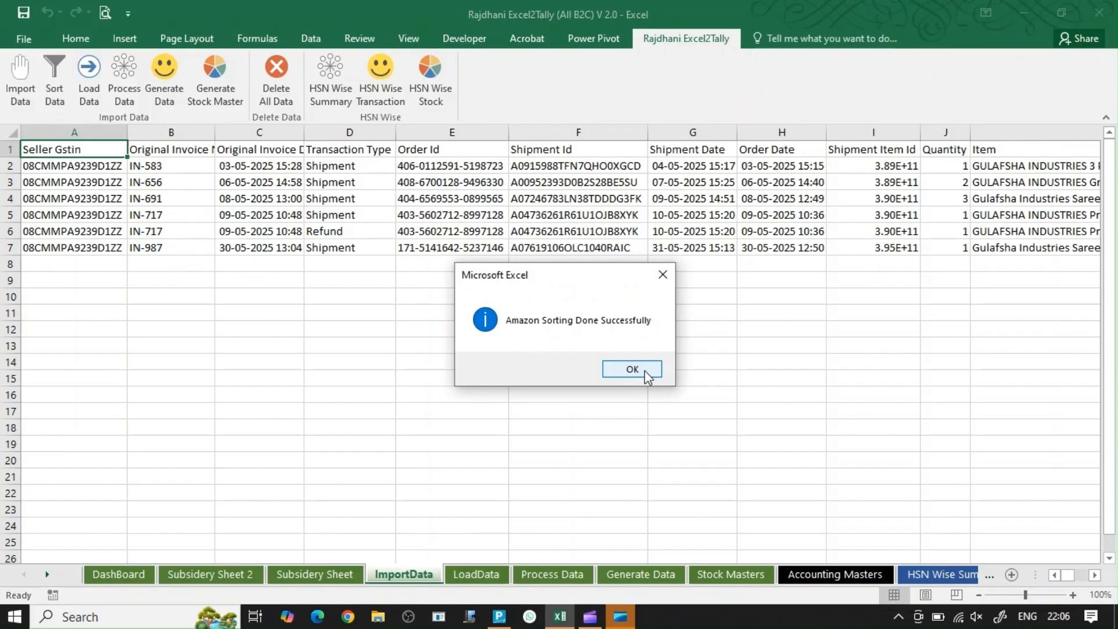
click(632, 369)
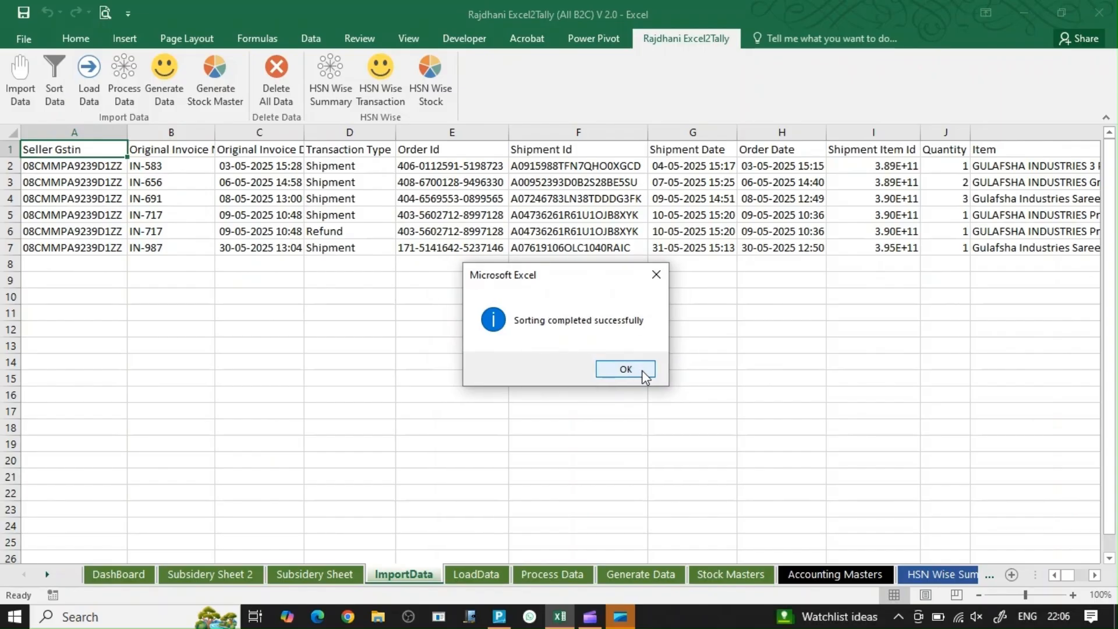
click(634, 372)
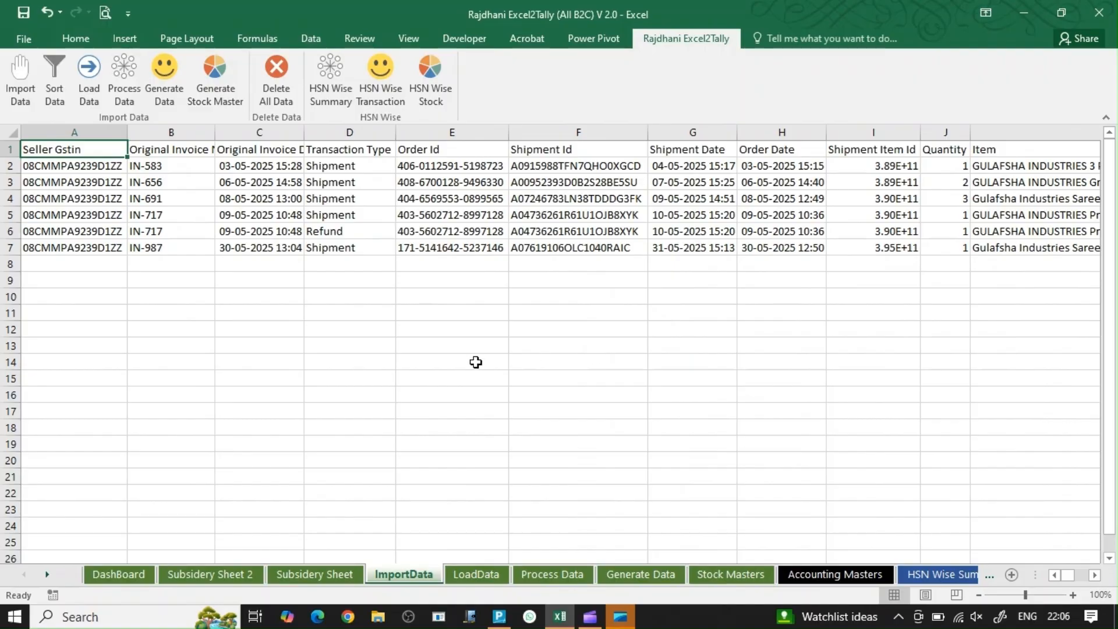
- Load the sorted Amazon data and process it with the add-in
click(90, 74)
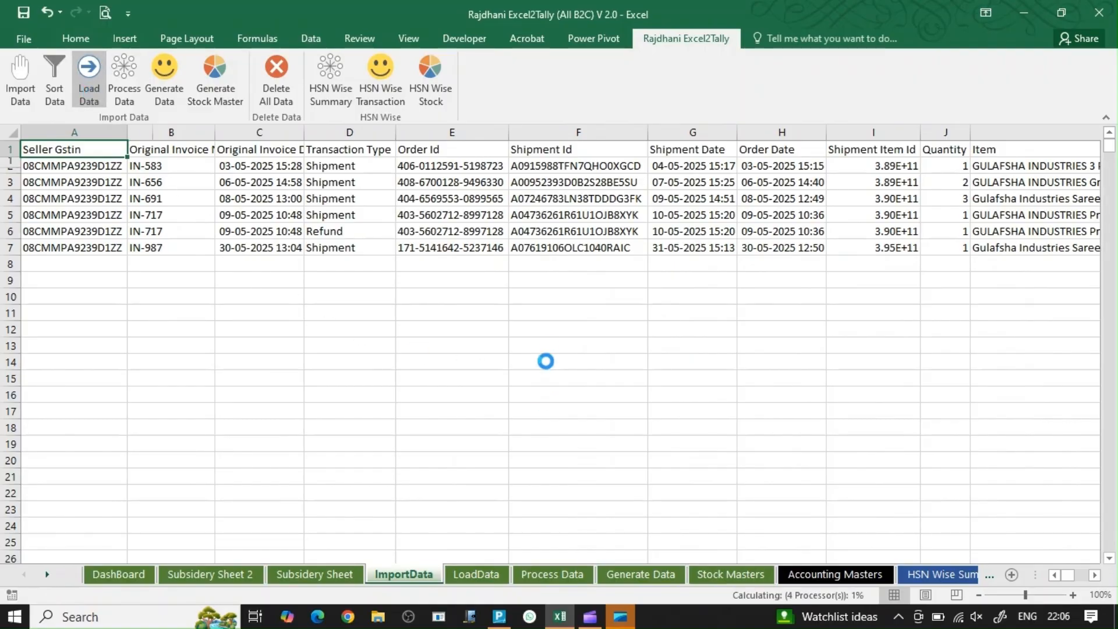
click(602, 369)
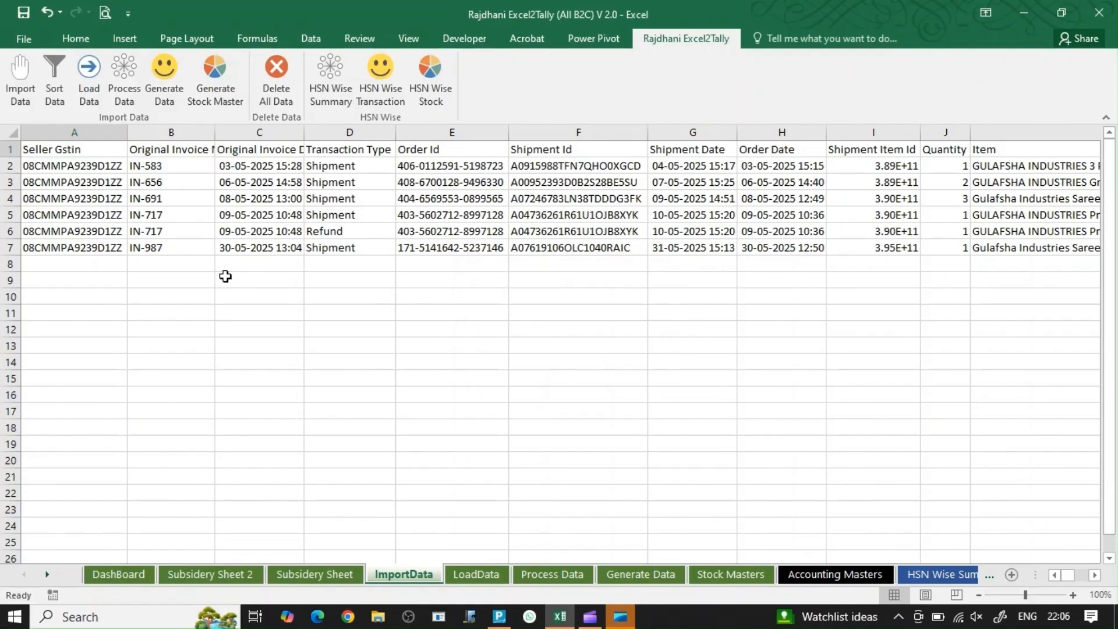
click(124, 87)
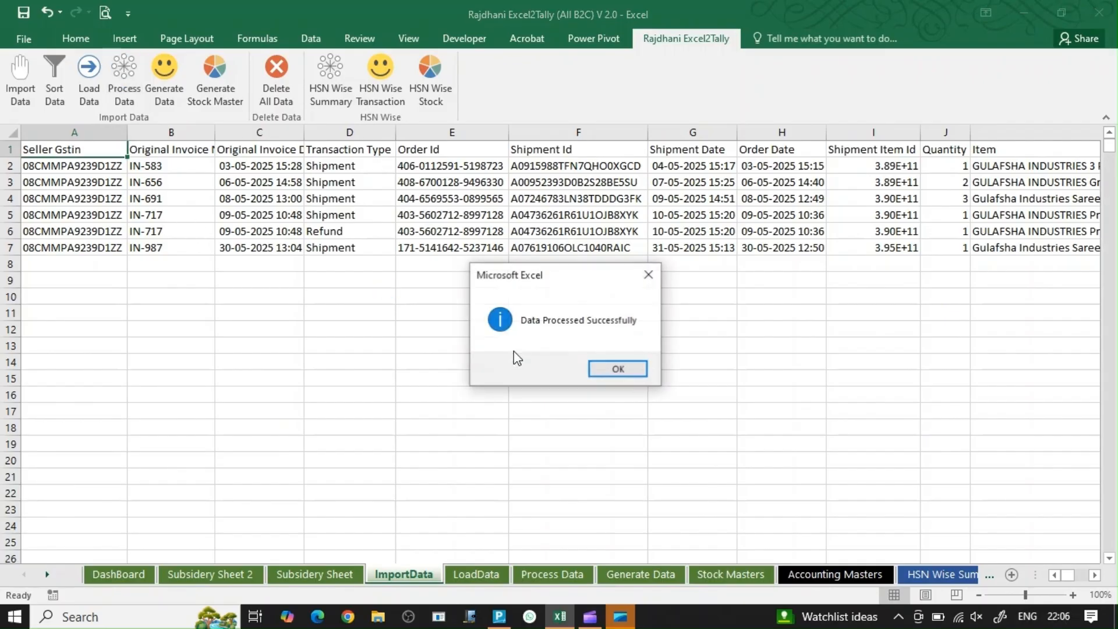
click(608, 369)
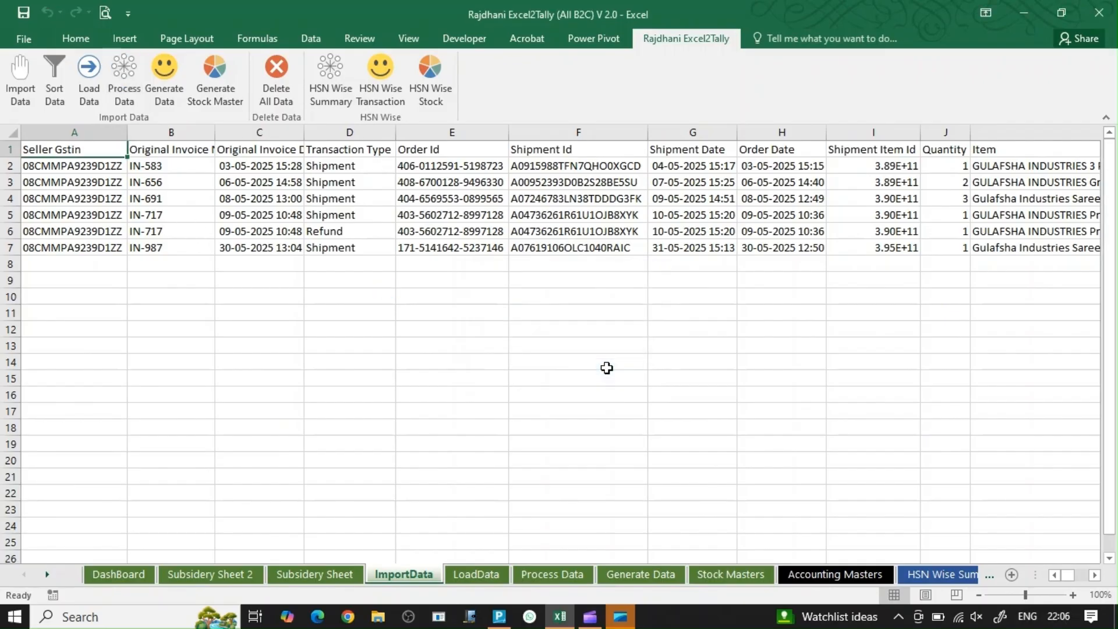
- Generate the Tally-ready transaction data and the stock masters list from the processed Amazon data
click(165, 95)
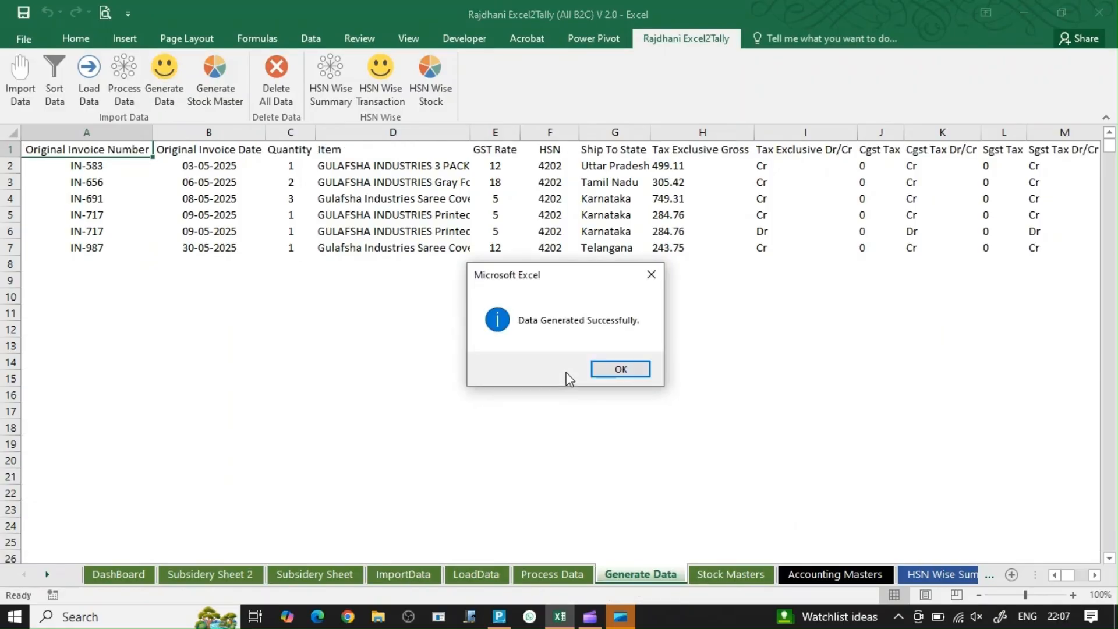
click(616, 369)
click(216, 104)
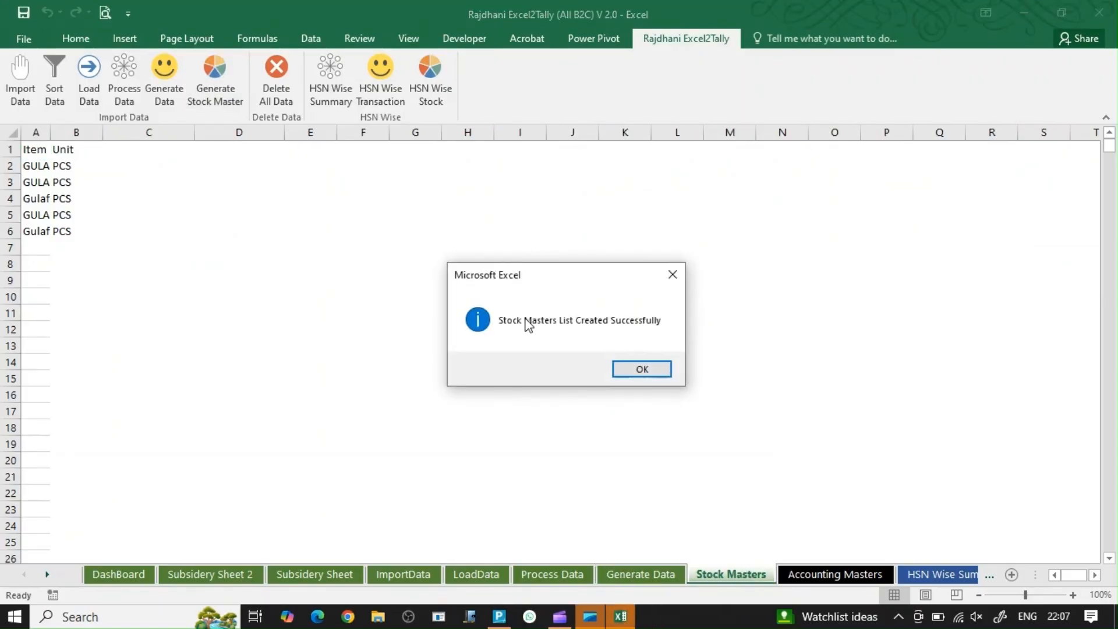
click(636, 372)
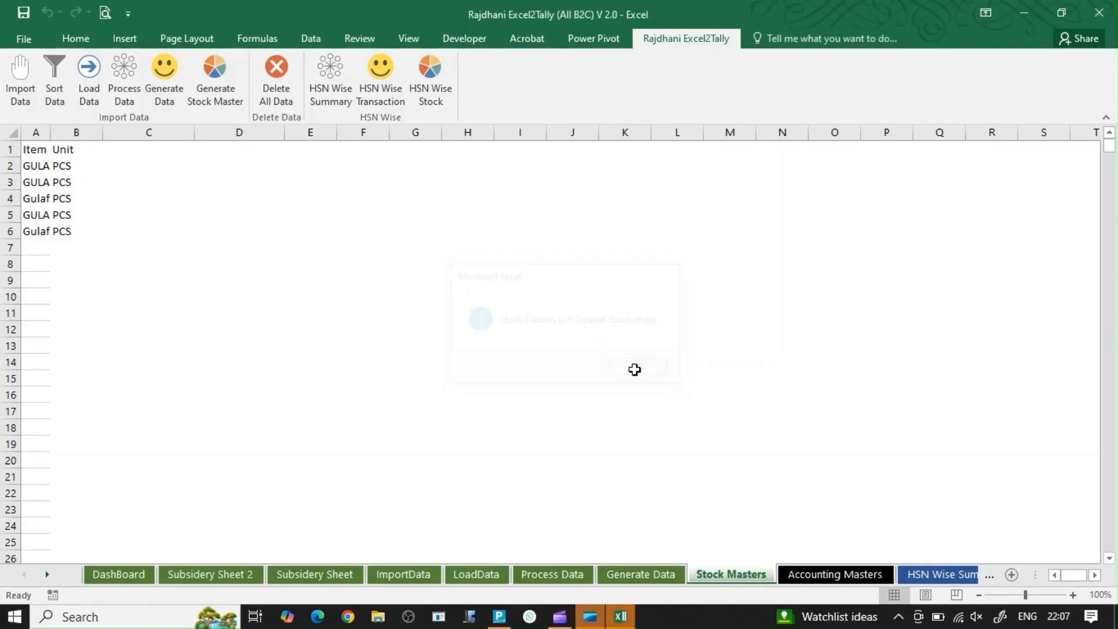
- Switch to TallyPrime and look into the B2C (Small) Invoices - 7 section of the GSTR-1 report
click(499, 616)
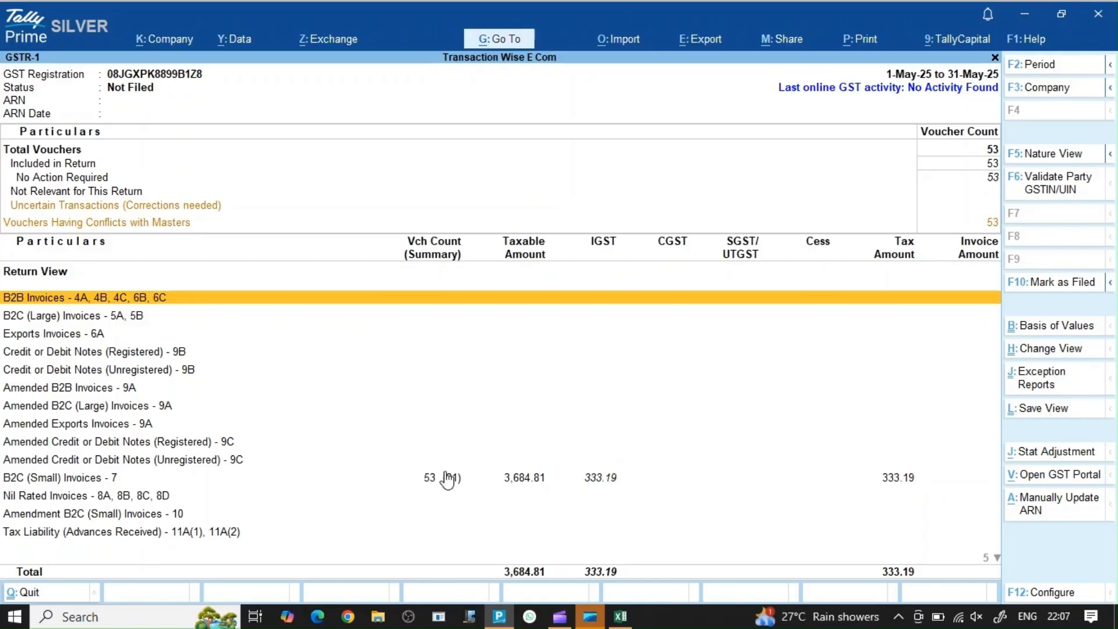
double_click(429, 481)
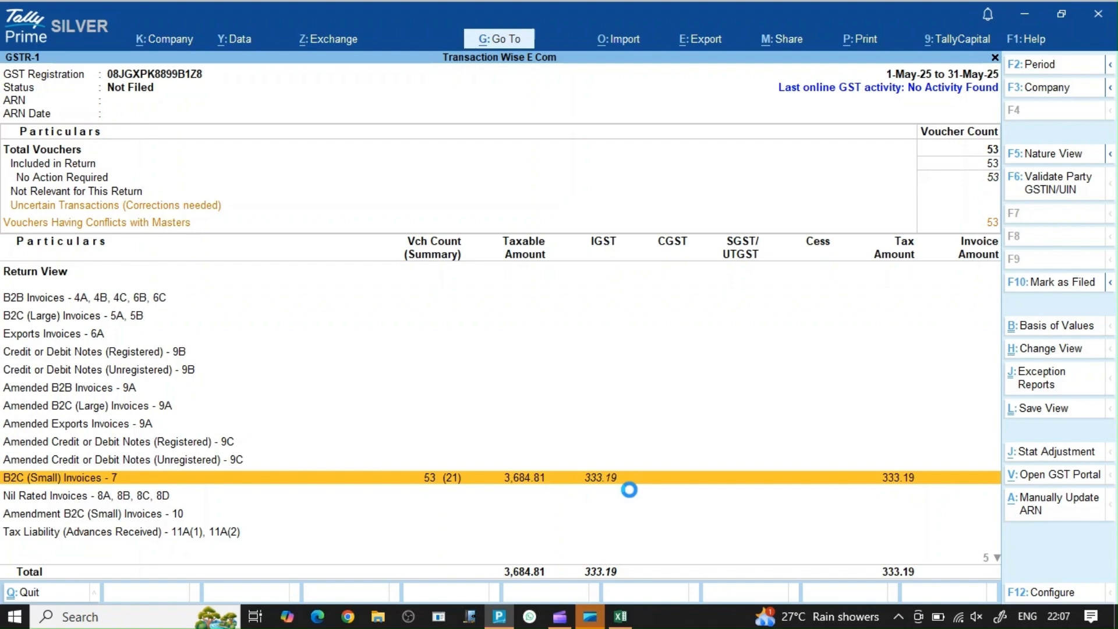
key(Down)
key(Down)
key(Down)
key(Escape)
key(Escape)
- Open the Day Book and set its period from 1-May-25 to 31-May-25
key(d)
key(d)
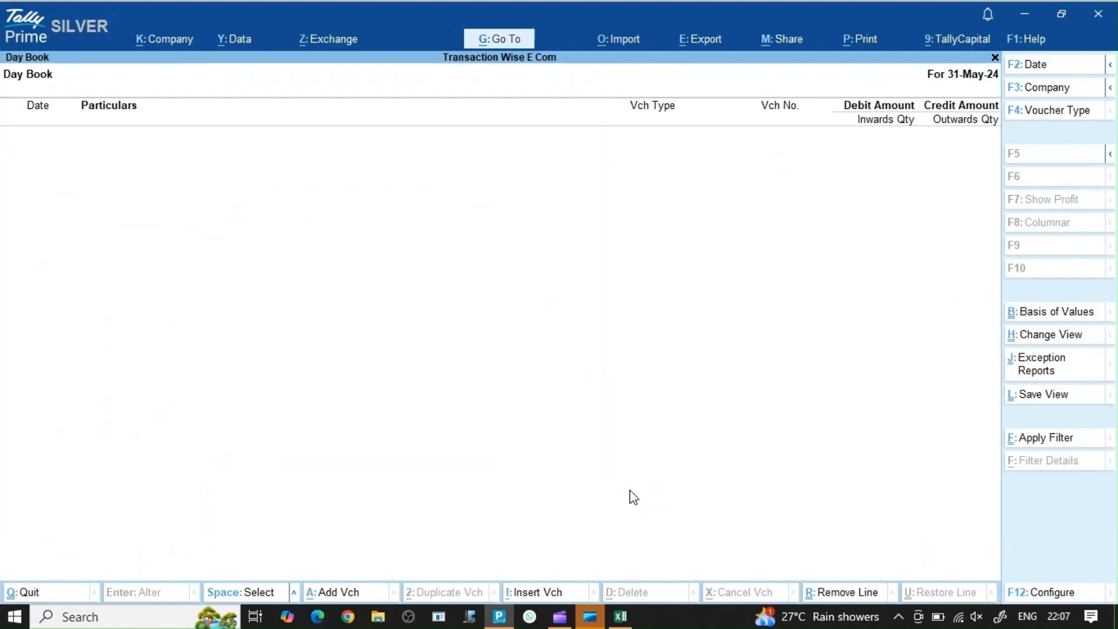
key(F2)
text(MA)
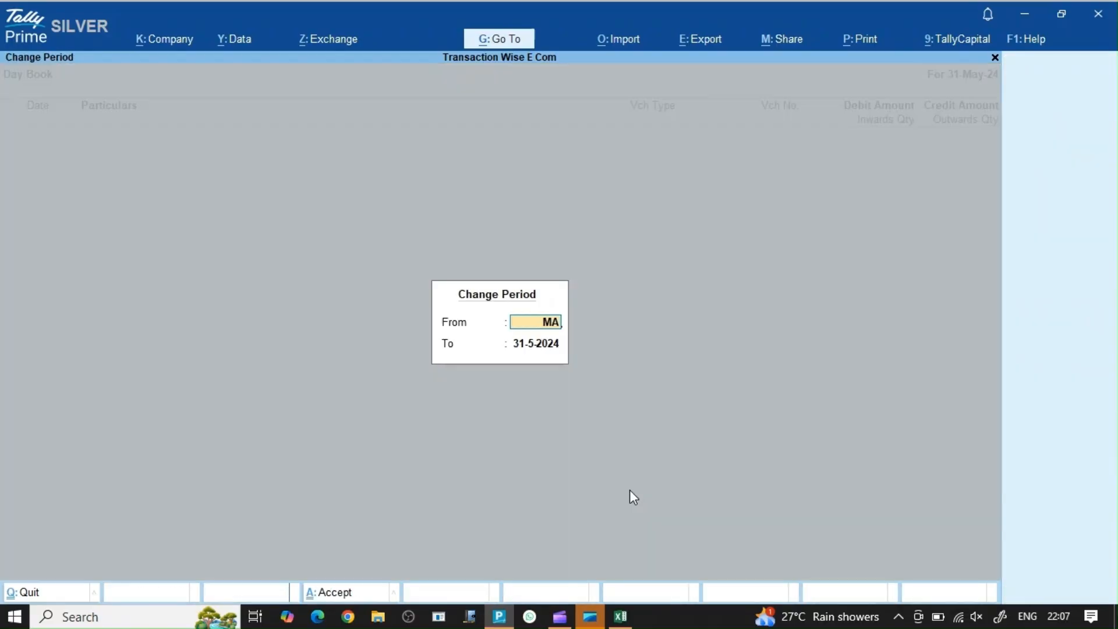
text(Y-25)
key(Return)
text(MA)
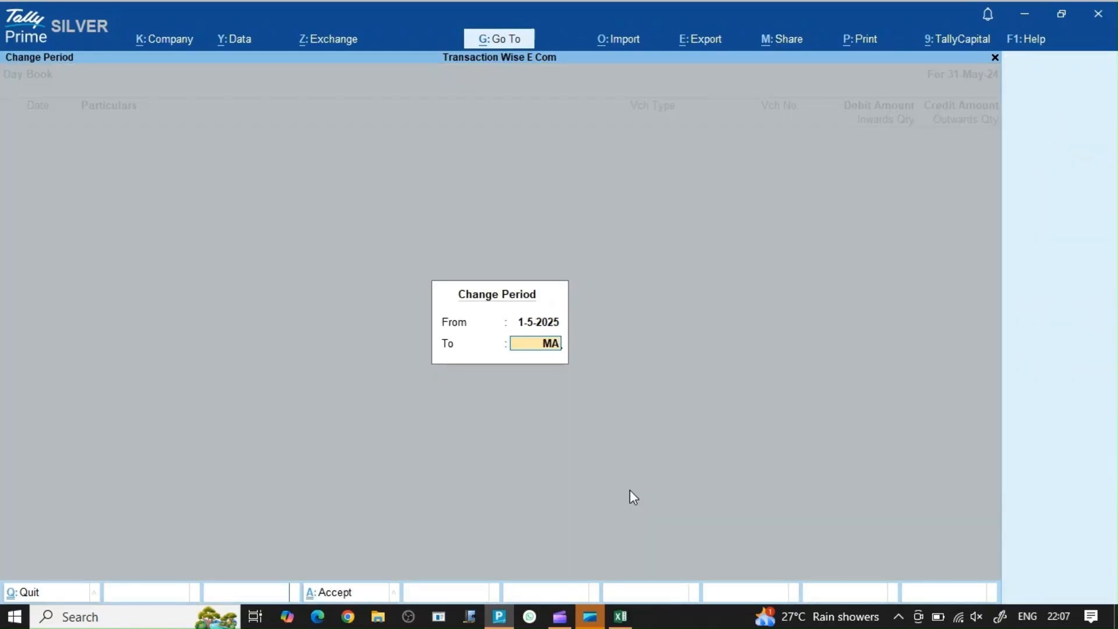
text(Y-25)
key(Return)
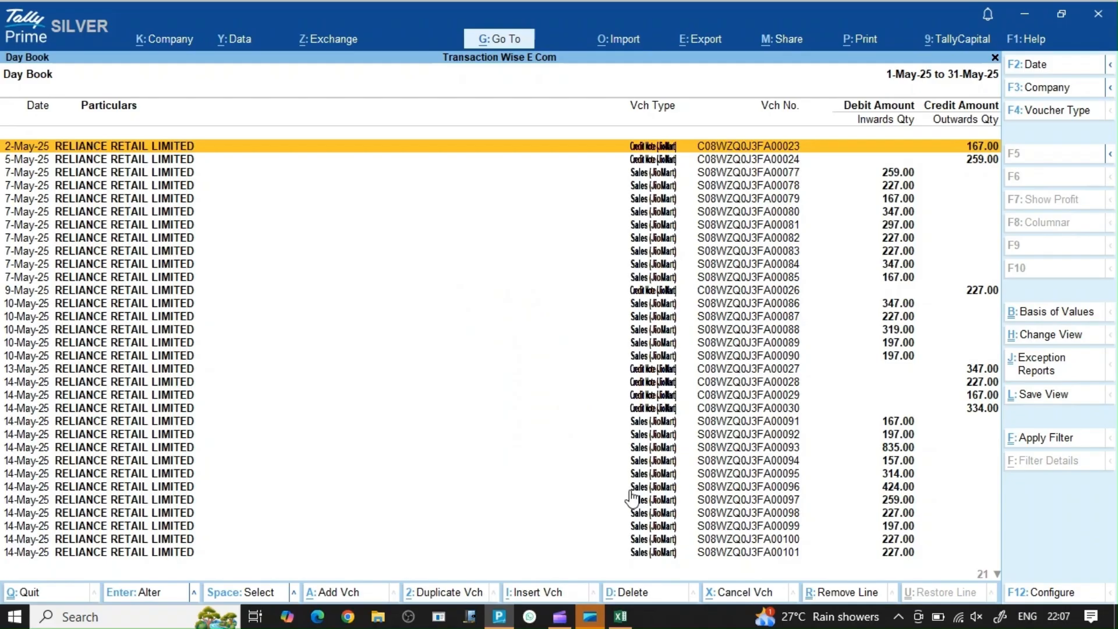
- Examine the May 2025 sales and credit note vouchers listed in the Day Book
key(Down)
key(Down)
key(Down)
key(Down)
key(Down)
key(Down)
key(Down)
key(Down)
key(Down)
key(Down)
key(Down)
key(Down)
key(Down)
key(Down)
key(Down)
key(Down)
key(Down)
key(Down)
key(Down)
key(Down)
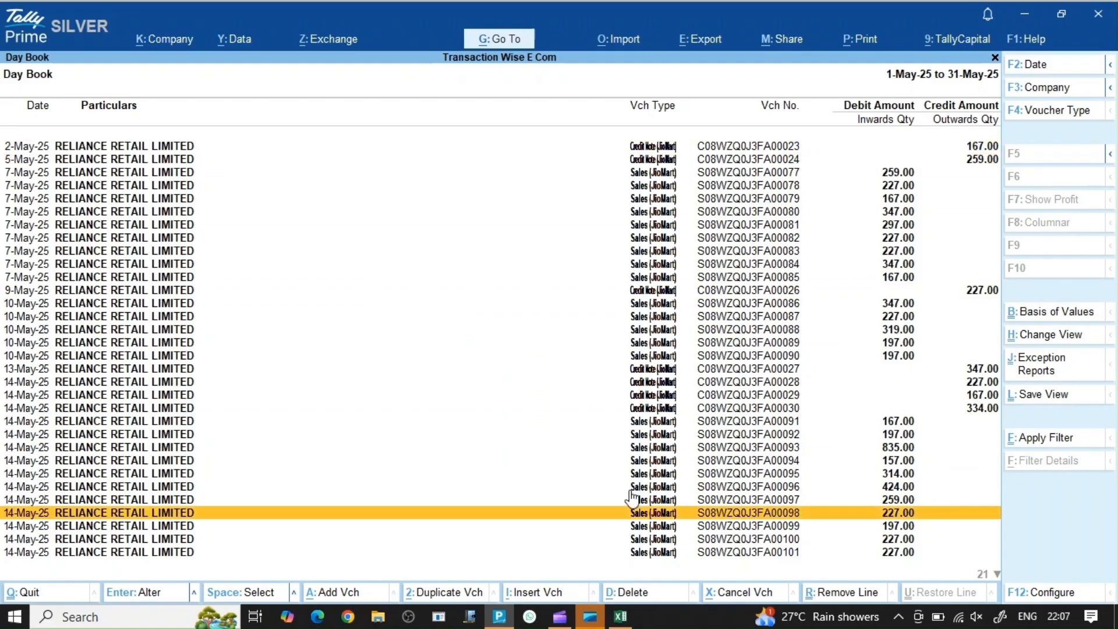
key(Down)
key(Down)
key(Down)
key(Down)
key(Down)
key(Down)
key(Down)
key(Down)
key(Down)
key(Down)
key(Down)
key(Down)
key(Up)
key(Up)
key(Up)
key(Up)
key(Up)
key(Up)
key(Up)
key(Up)
key(Up)
key(Up)
key(Up)
key(Up)
key(Up)
key(Up)
key(Up)
key(Up)
key(Up)
key(Up)
key(Up)
key(Up)
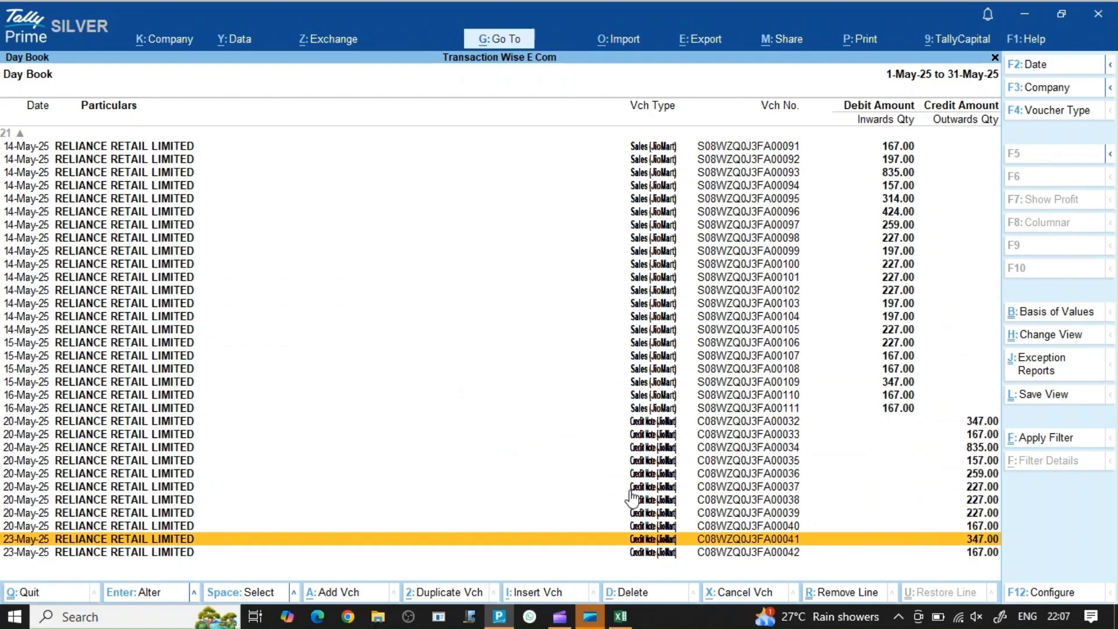
key(Up)
key(Up)
key(Up)
key(Up)
key(Up)
key(Up)
key(Up)
key(Up)
key(Up)
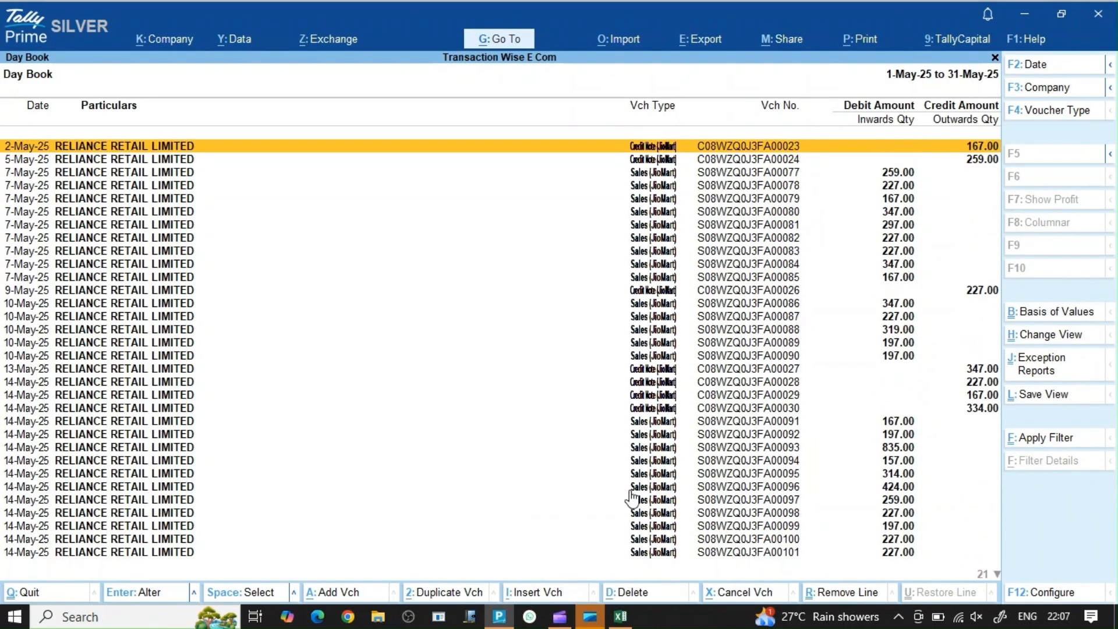
key(Down)
key(Down)
key(Down)
key(Down)
key(Down)
key(Down)
key(Down)
key(Down)
key(Down)
key(Down)
key(Down)
key(Down)
key(Down)
key(Down)
key(Down)
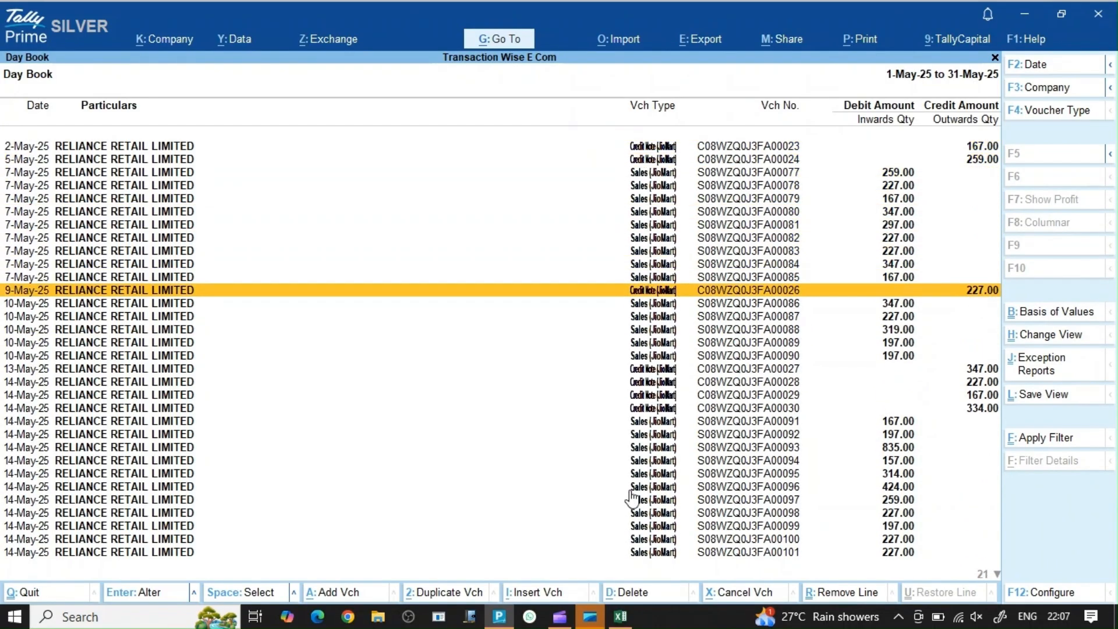
key(Down)
key(Down)
key(Down)
key(Down)
key(Down)
key(Down)
key(Down)
key(Down)
- Set up a masters import from Rajdhani Excel2Tally (All B2C) V 2.0.xlsm using the Stock Masters worksheet and the Stock mapping template
key(Escape)
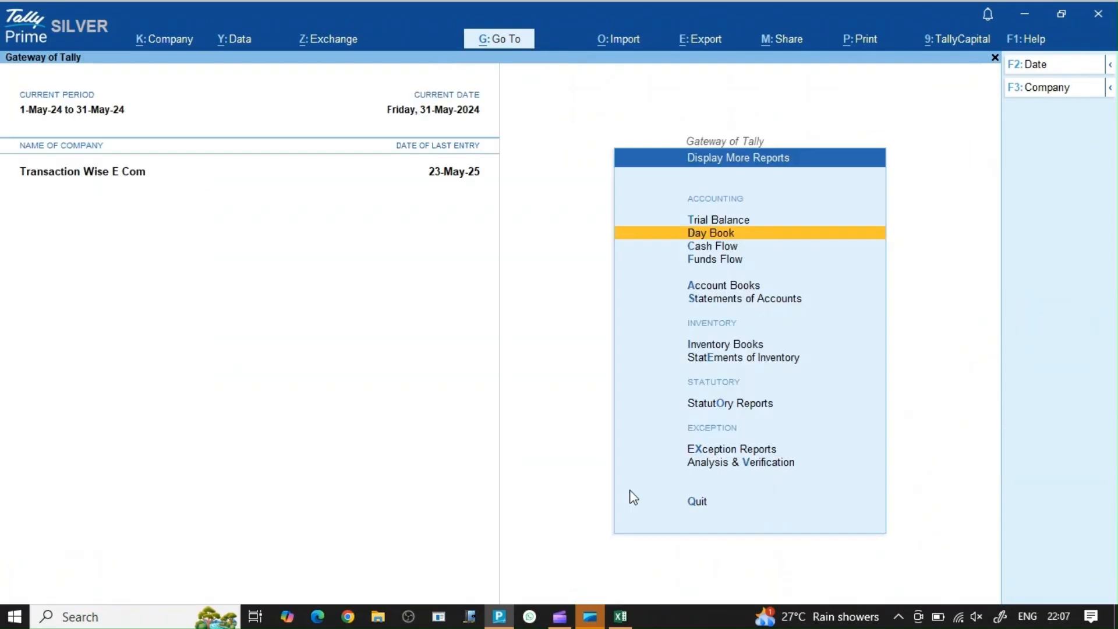
key(Escape)
key(Escape)
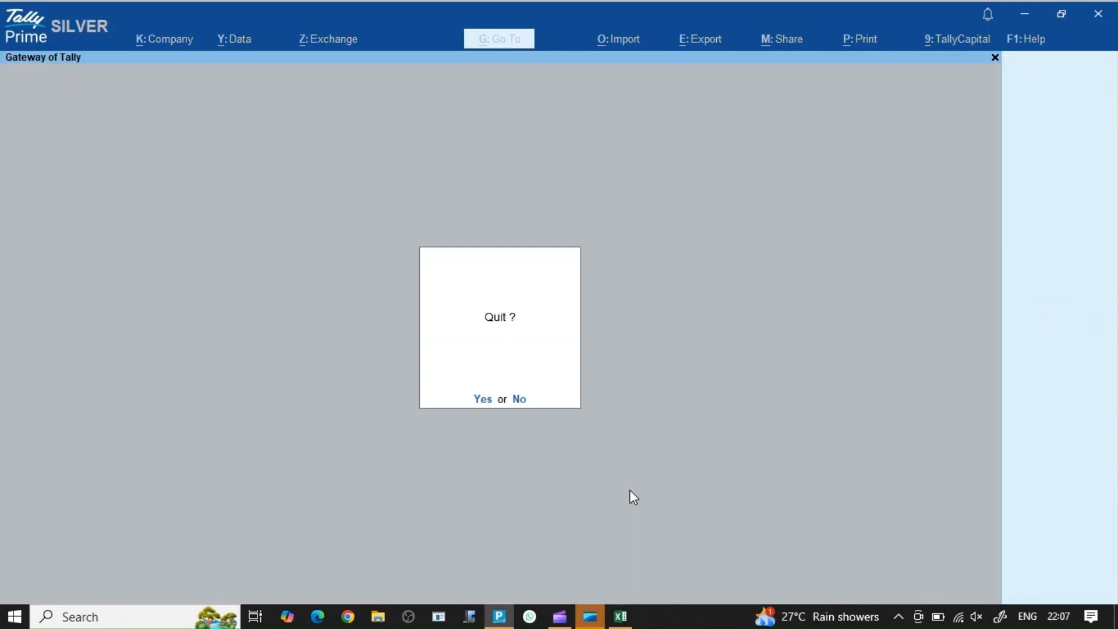
key(n)
key(alt+o)
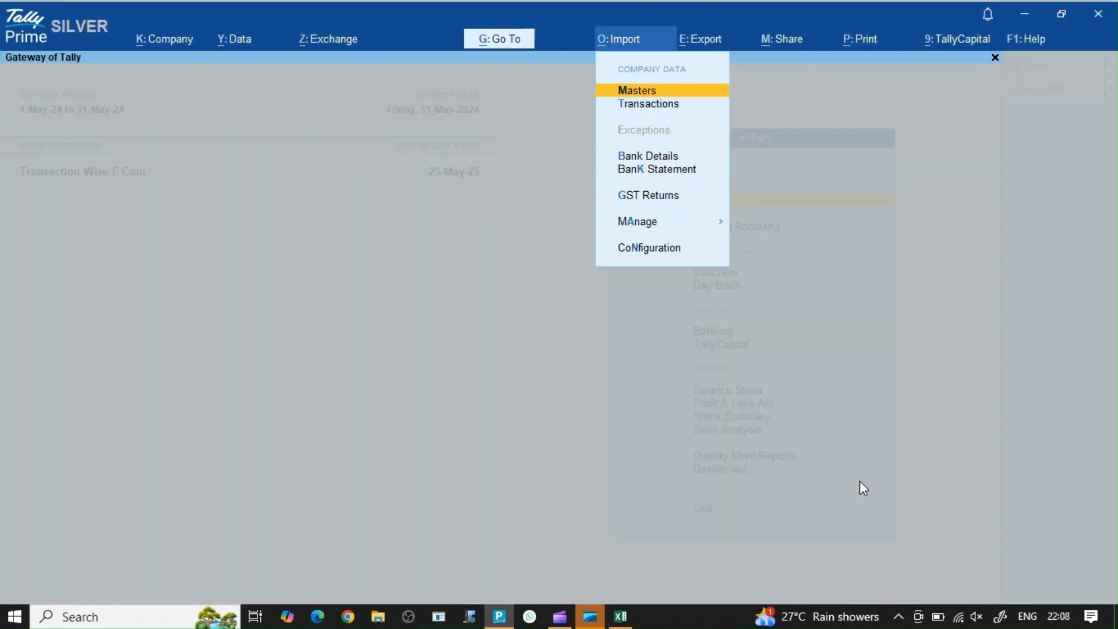
key(Return)
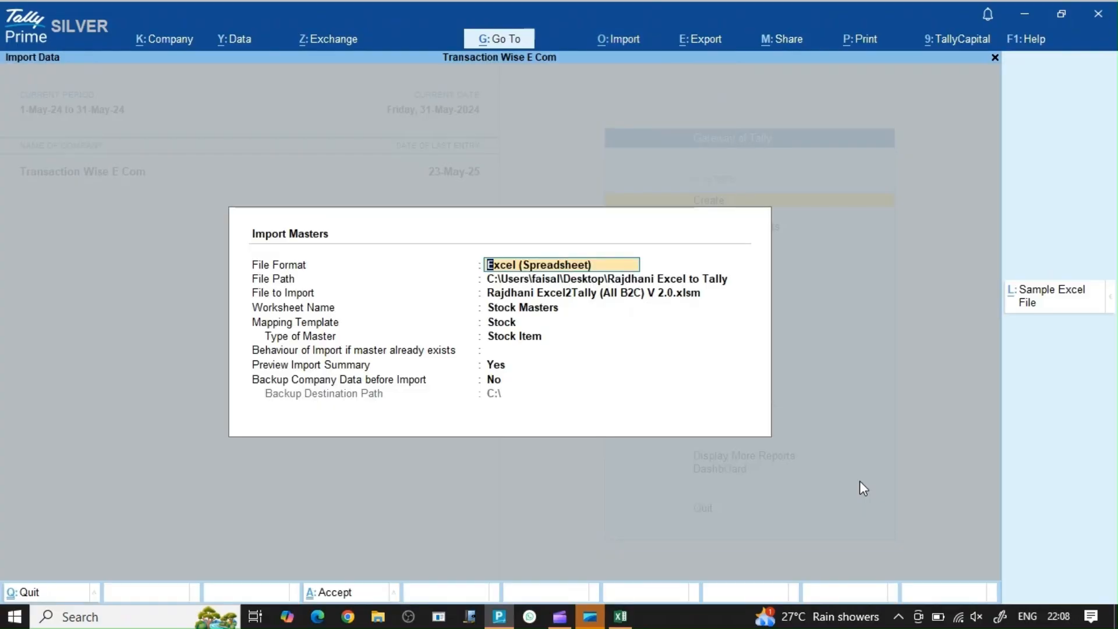
key(Return)
key(Return)
key(Return)
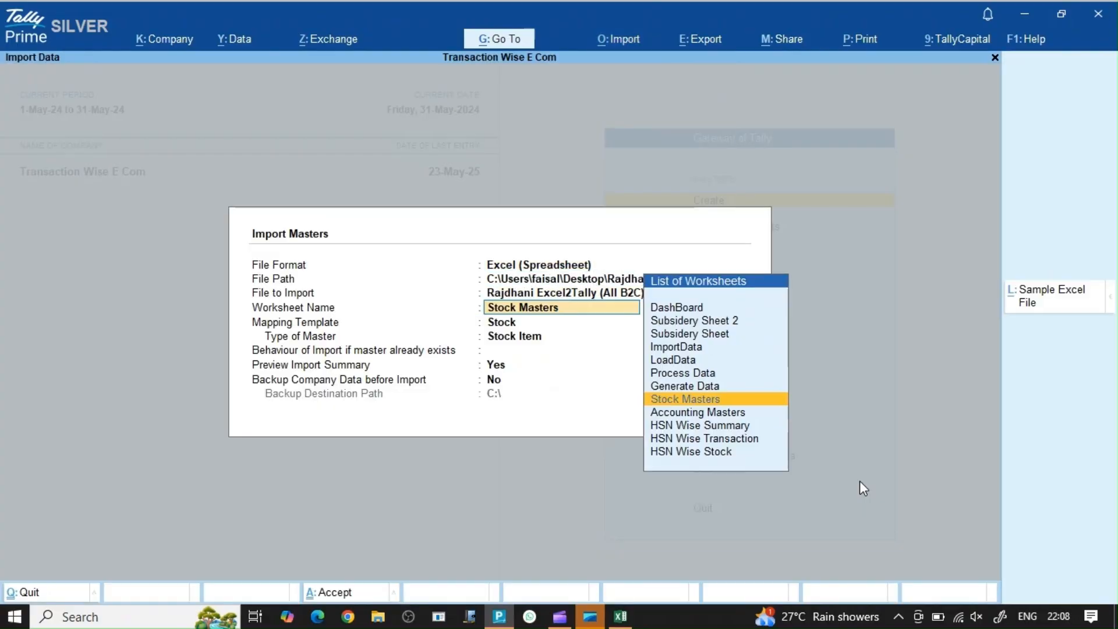
key(Return)
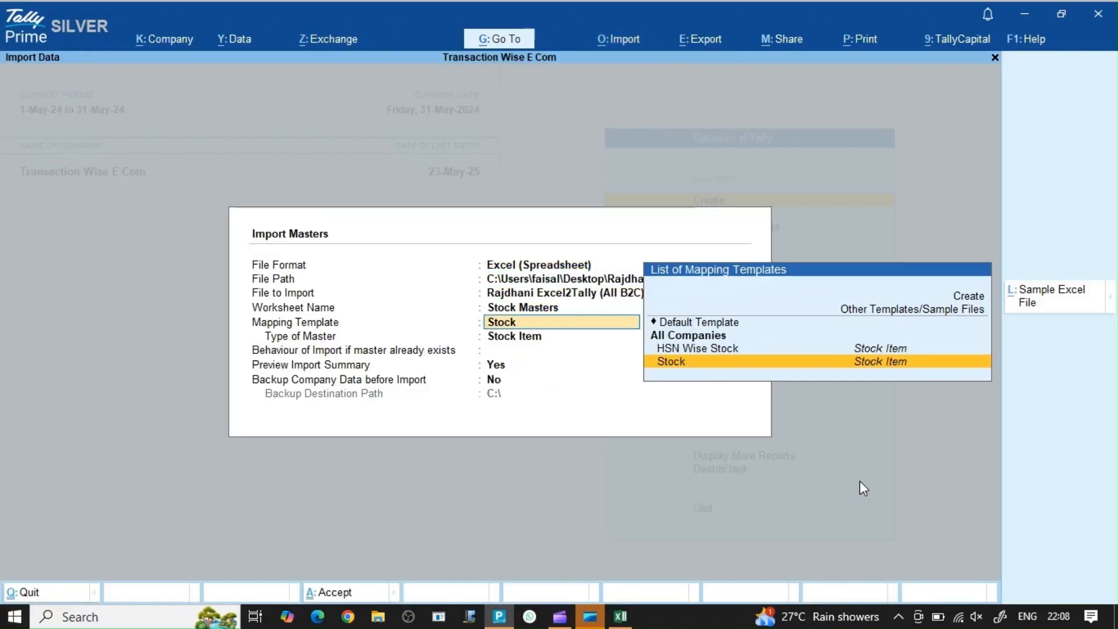
key(Return)
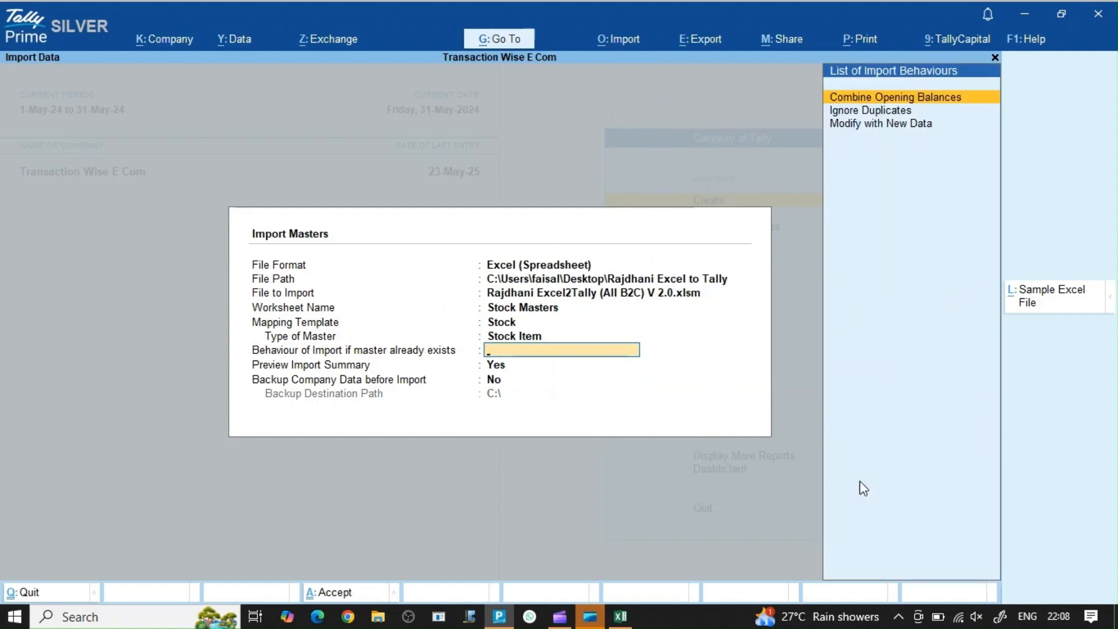
- Set the import behaviour for existing masters to Modify with New Data and import the stock items
key(Down)
key(Down)
key(Return)
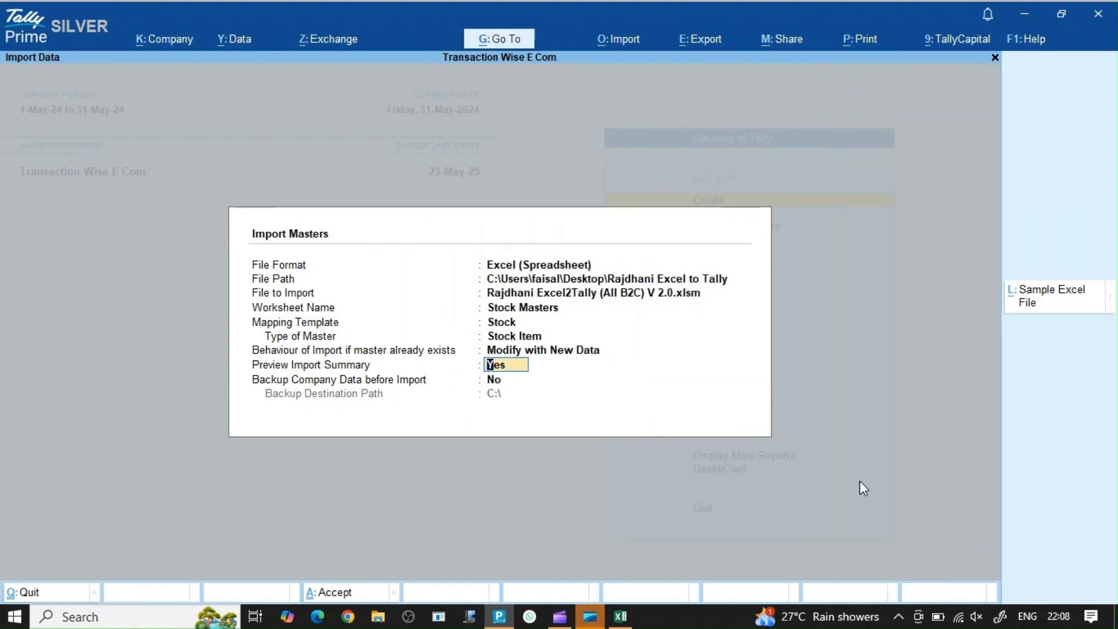
key(ctrl)
key(ctrl+a)
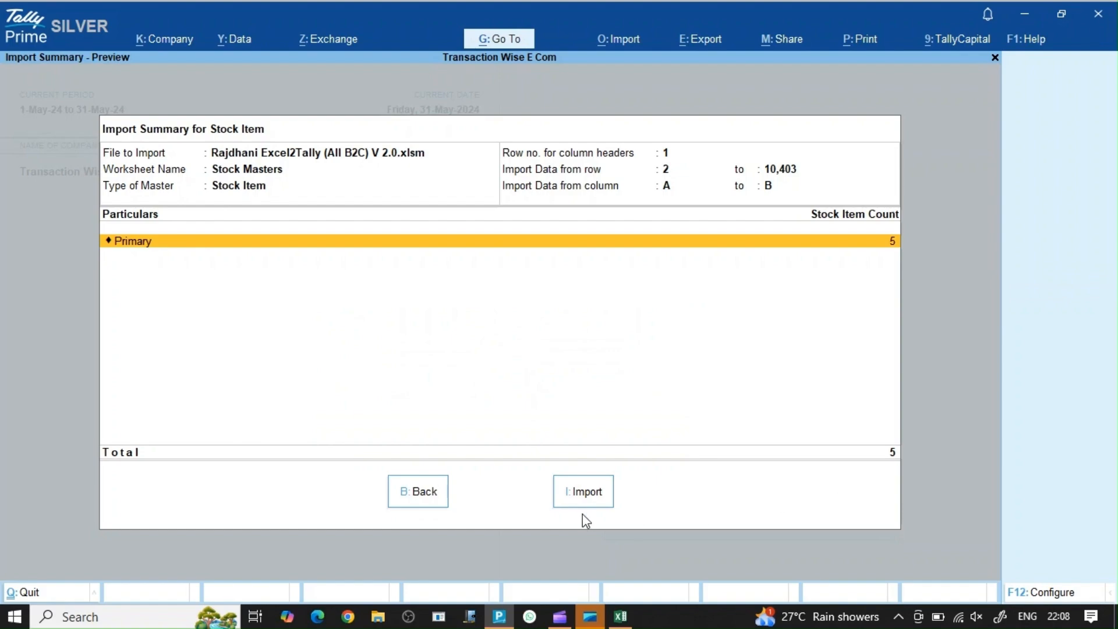
key(i)
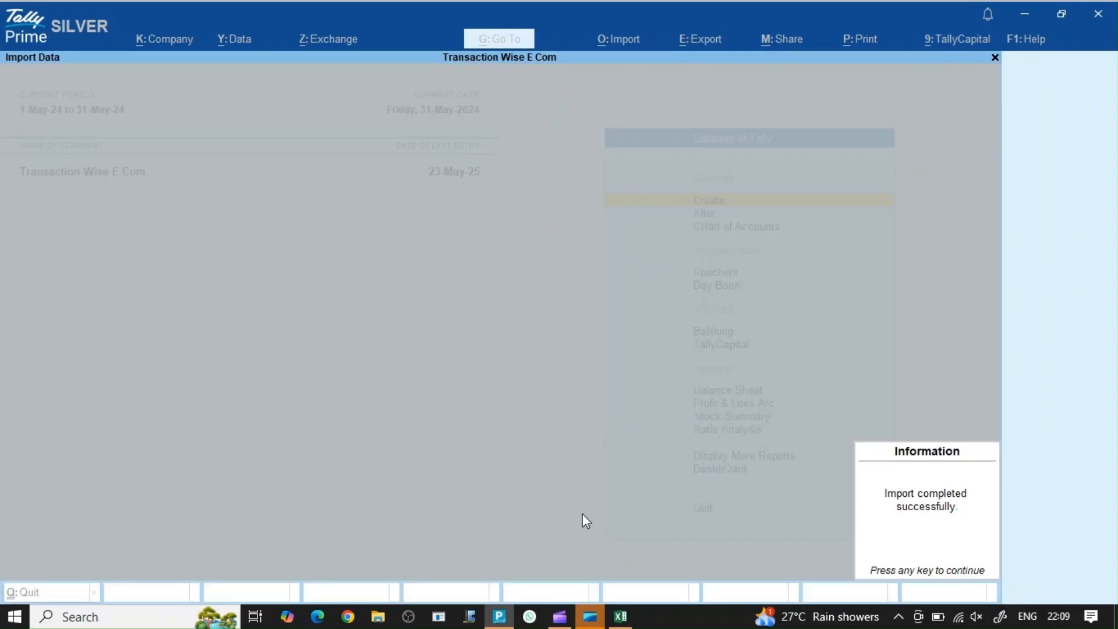
key(Return)
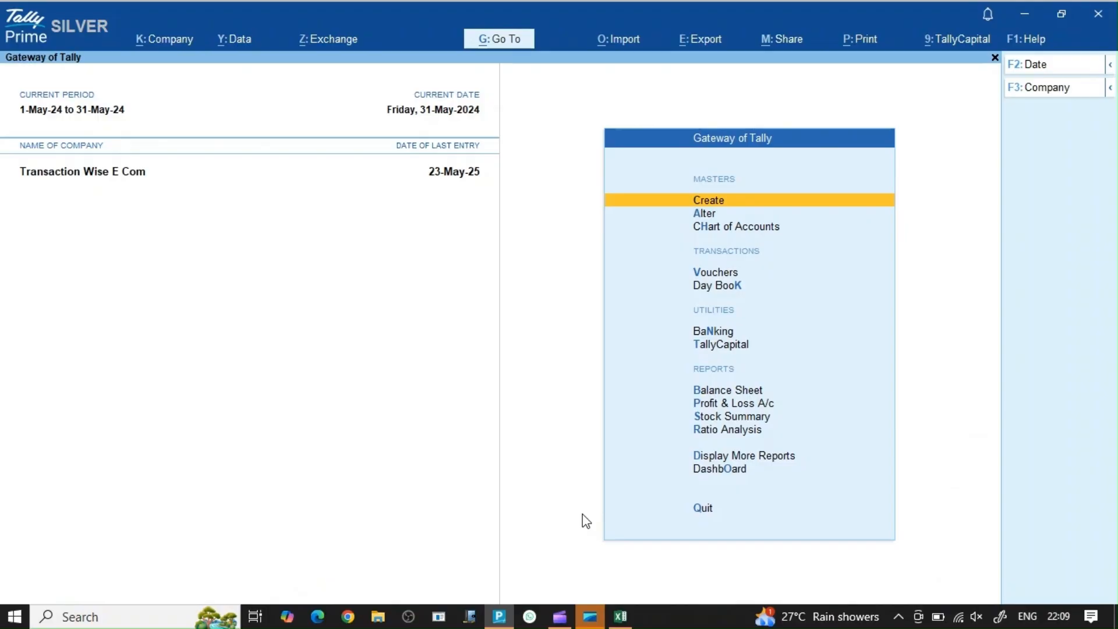
- Set up a transactions import from Rajdhani Excel2Tally (All B2C) V 2.0.xlsm using the Generate Data worksheet
key(alt+o)
key(Down)
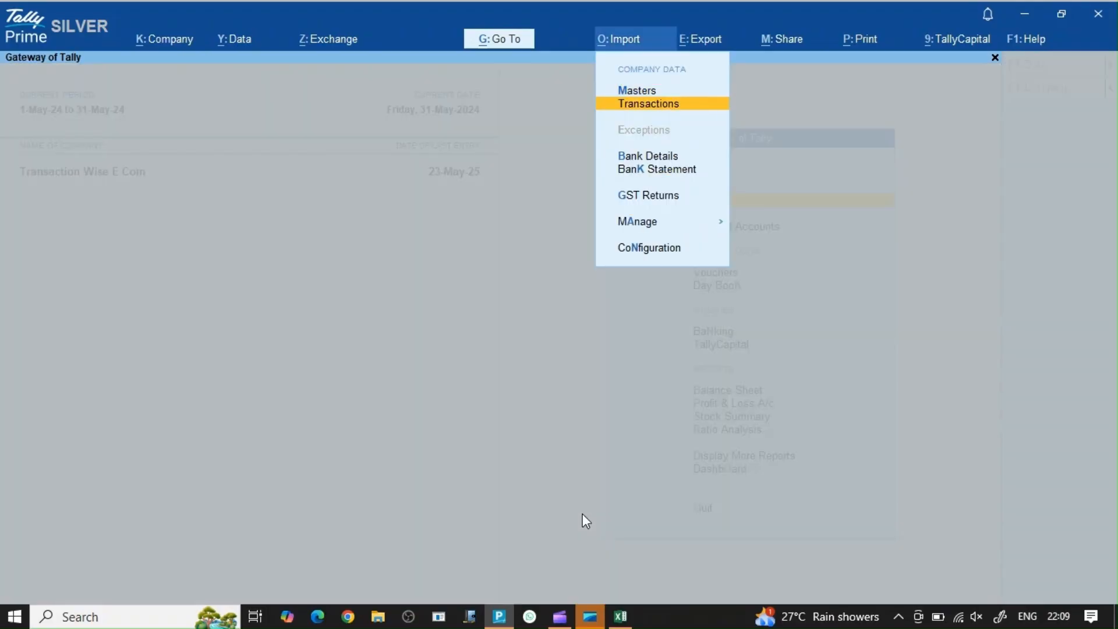
key(Return)
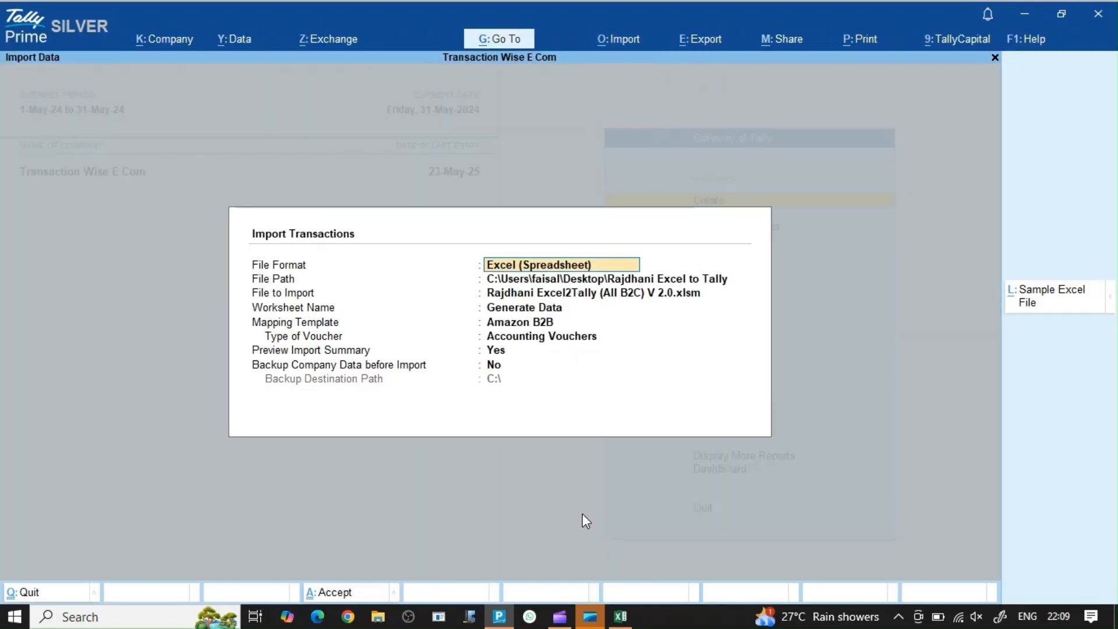
key(Return)
key(Return)
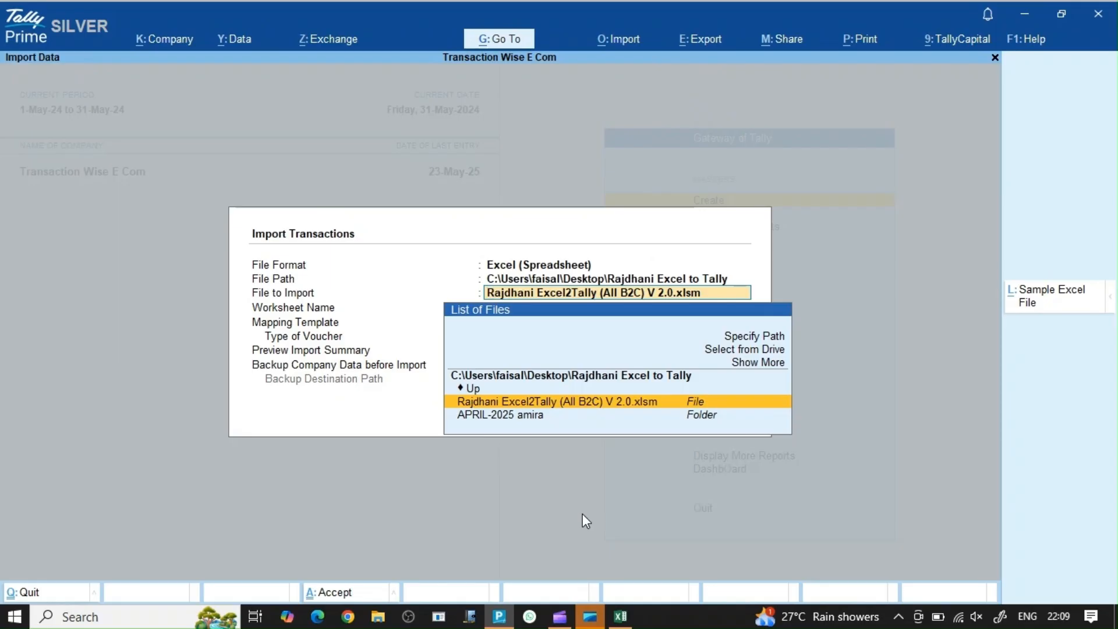
key(Return)
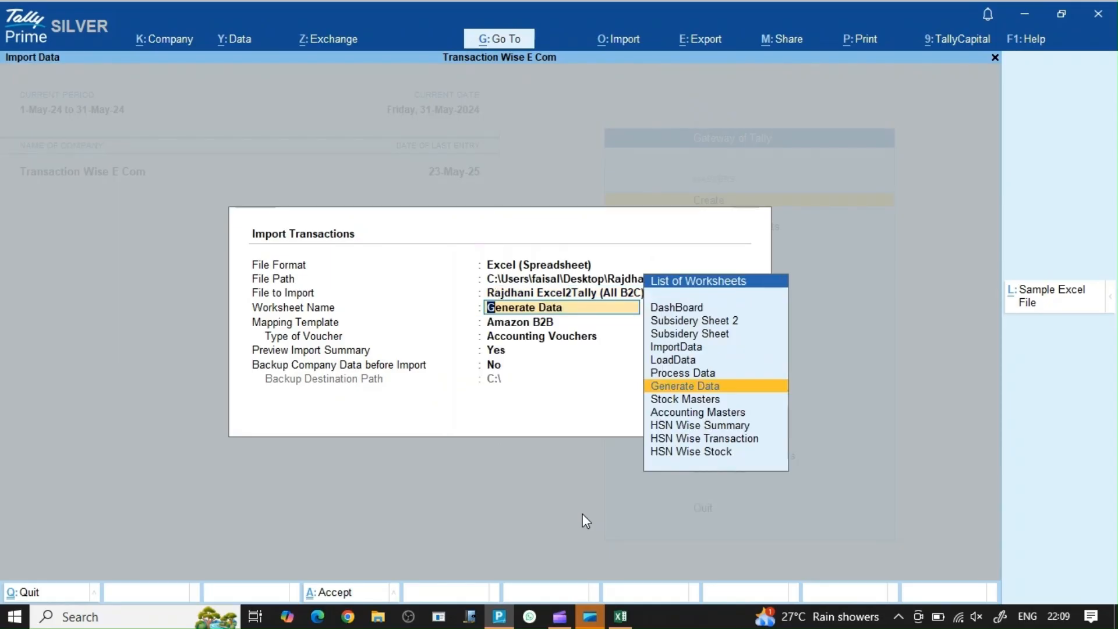
key(Return)
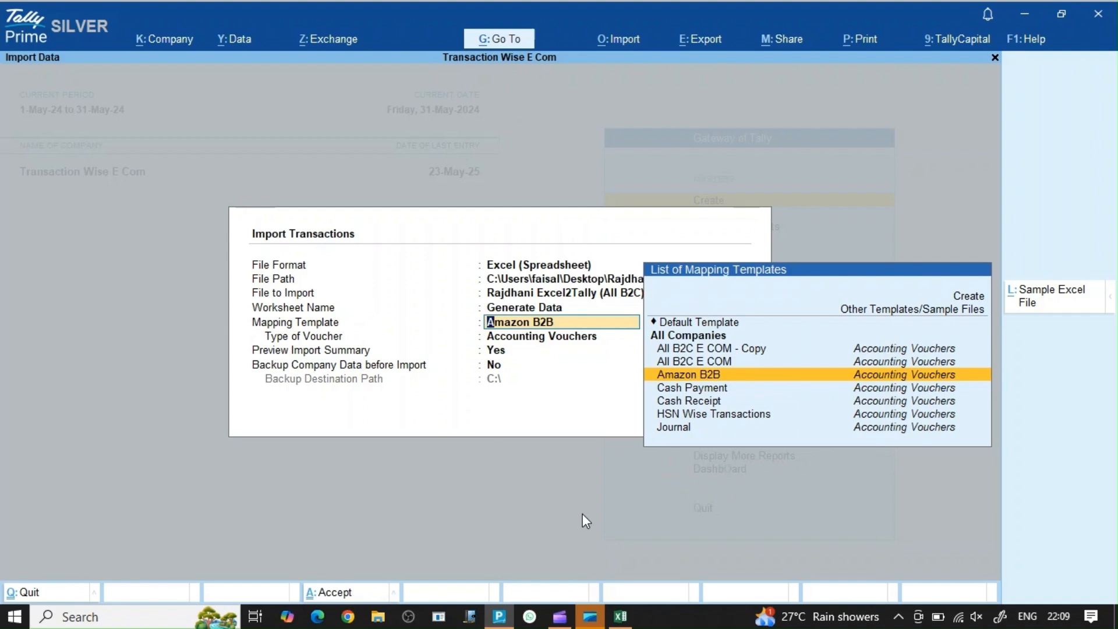
- Use the Amazon B2B mapping template and import the Amazon sales and credit note vouchers
key(Up)
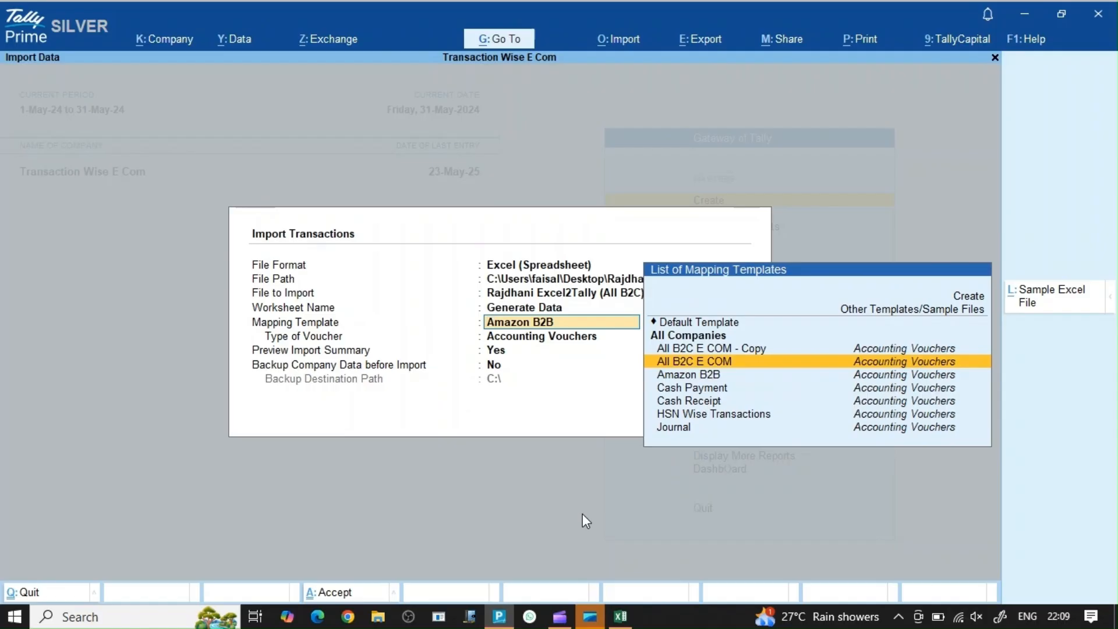
key(Down)
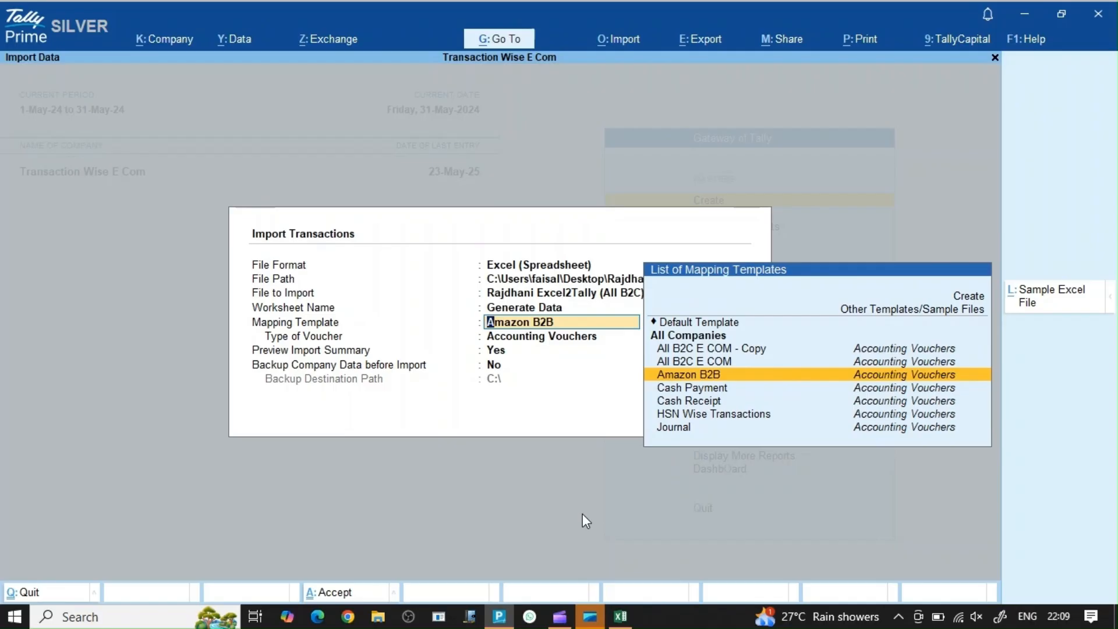
key(Return)
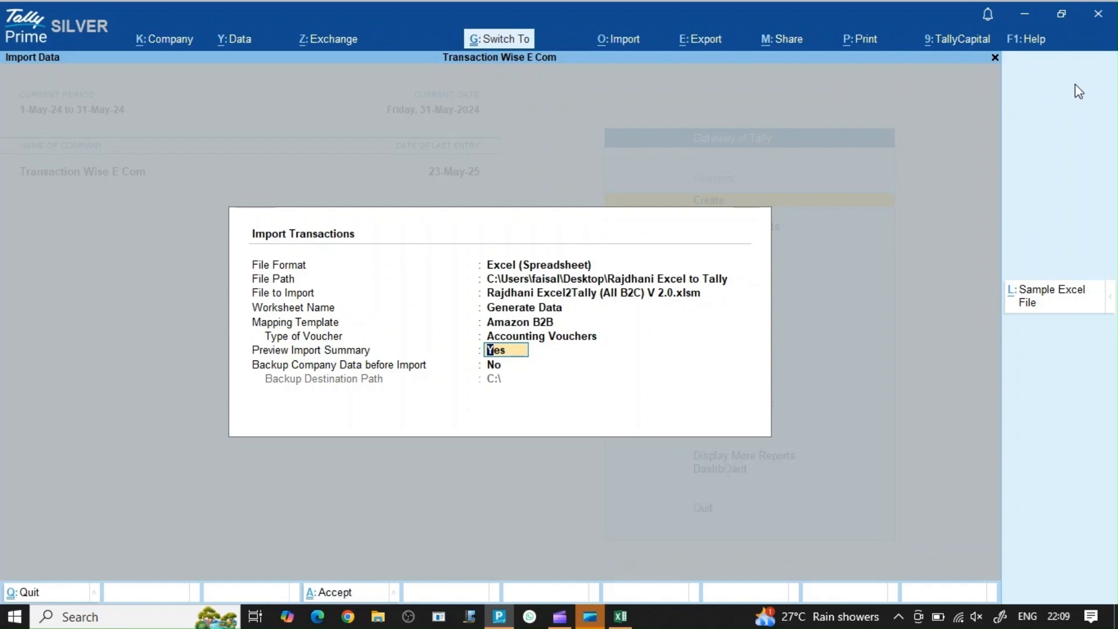
key(ctrl+a)
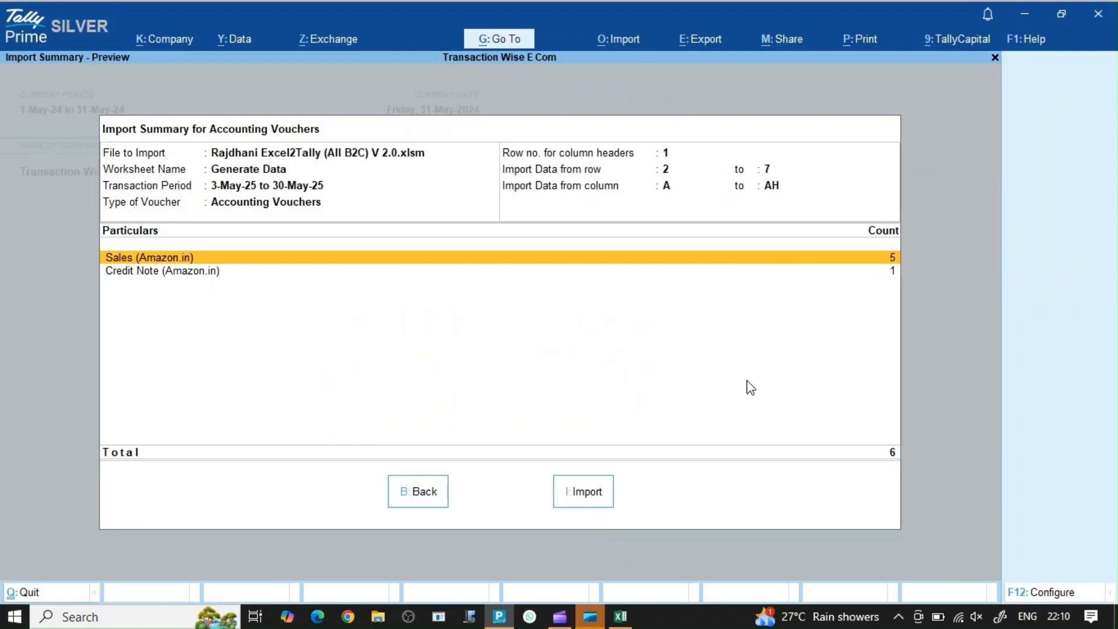
key(i)
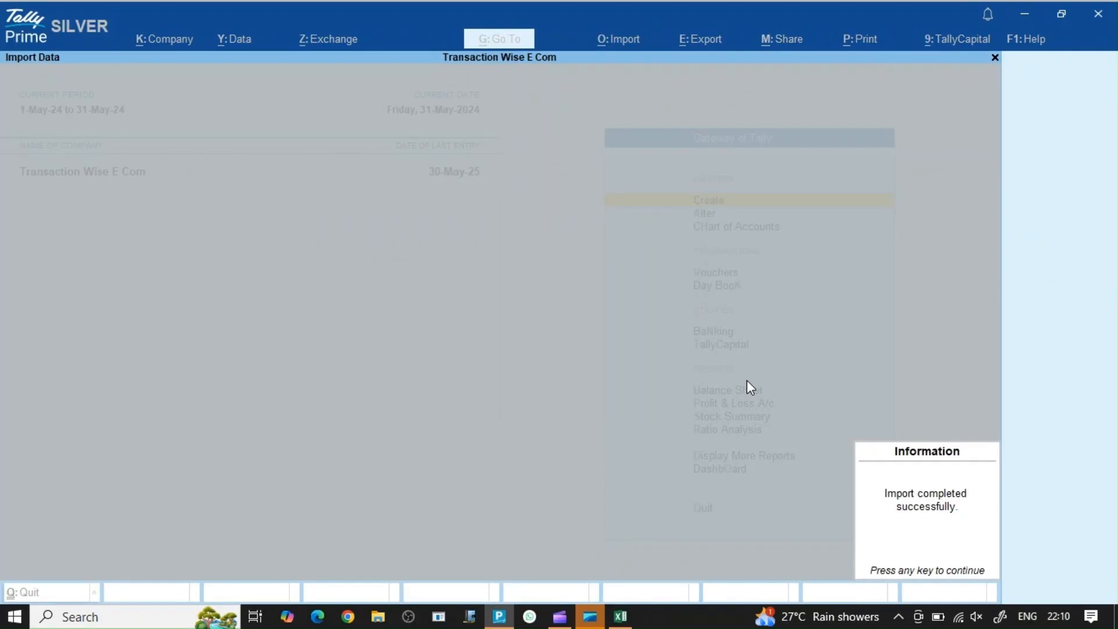
key(Return)
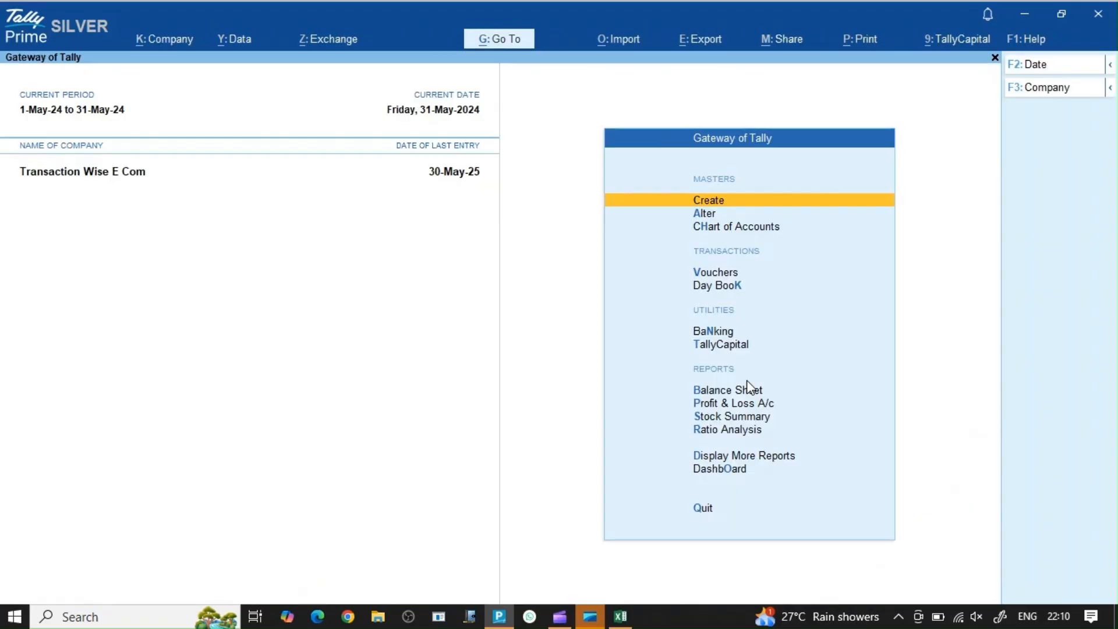
- Open the Day Book for 1-May-25 to 31-May-25 and select the Amazon sales voucher of 3-May-25
key(d)
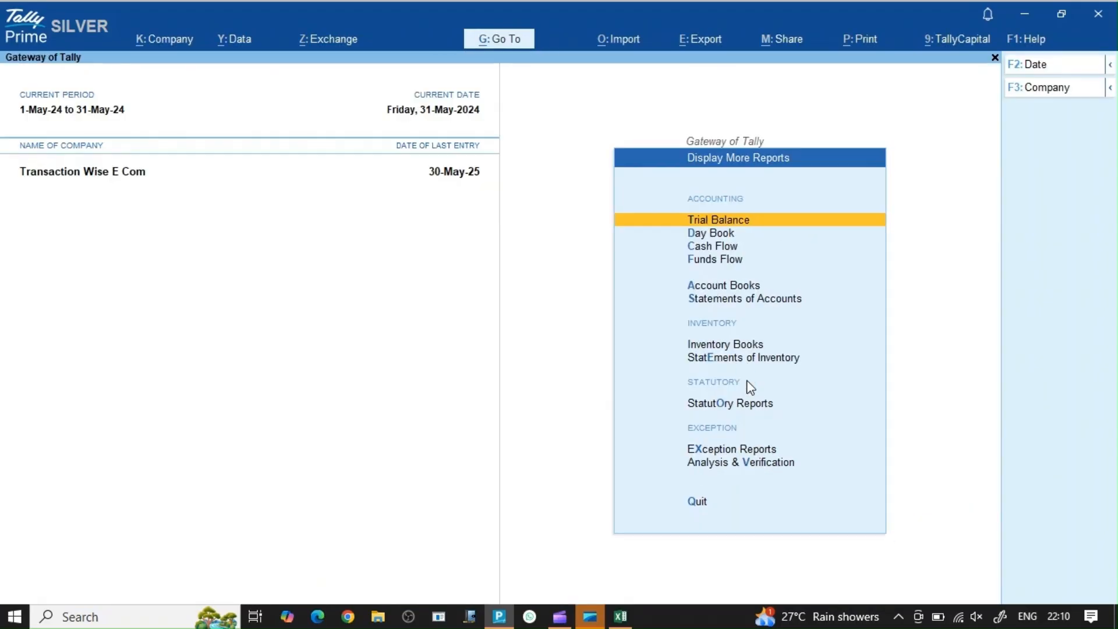
key(d)
key(F2)
text(MAY)
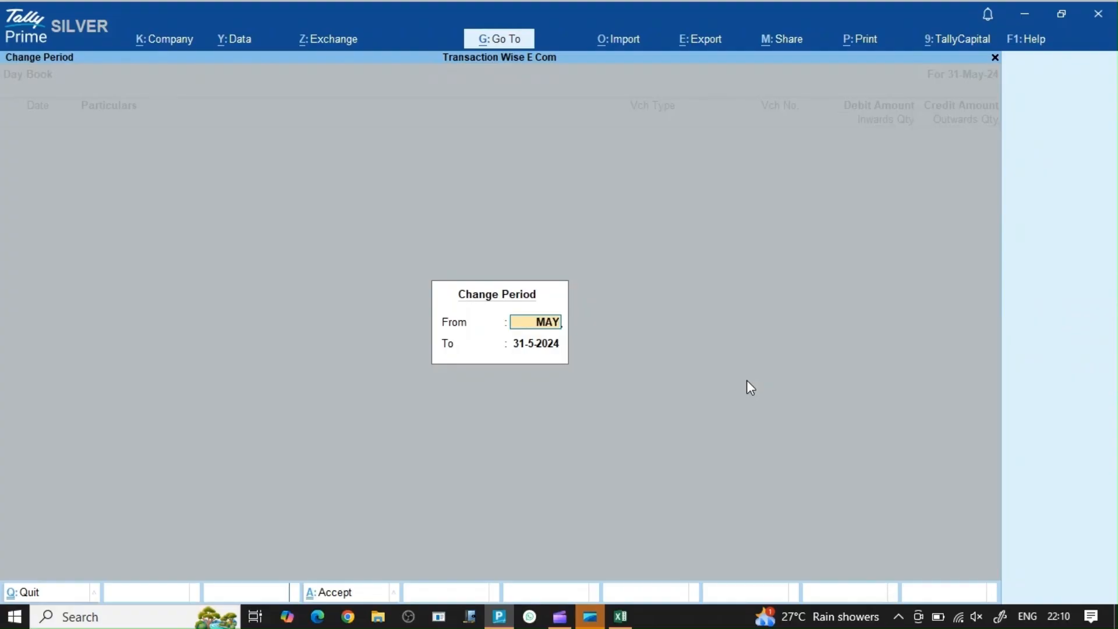
key(Return)
text(MAY 25)
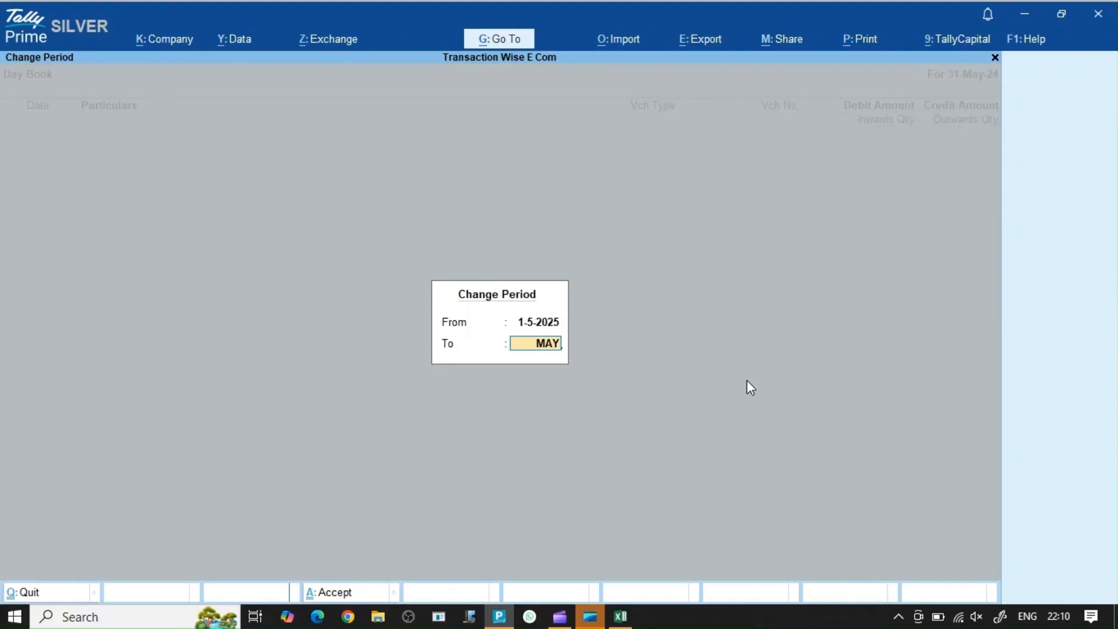
key(Return)
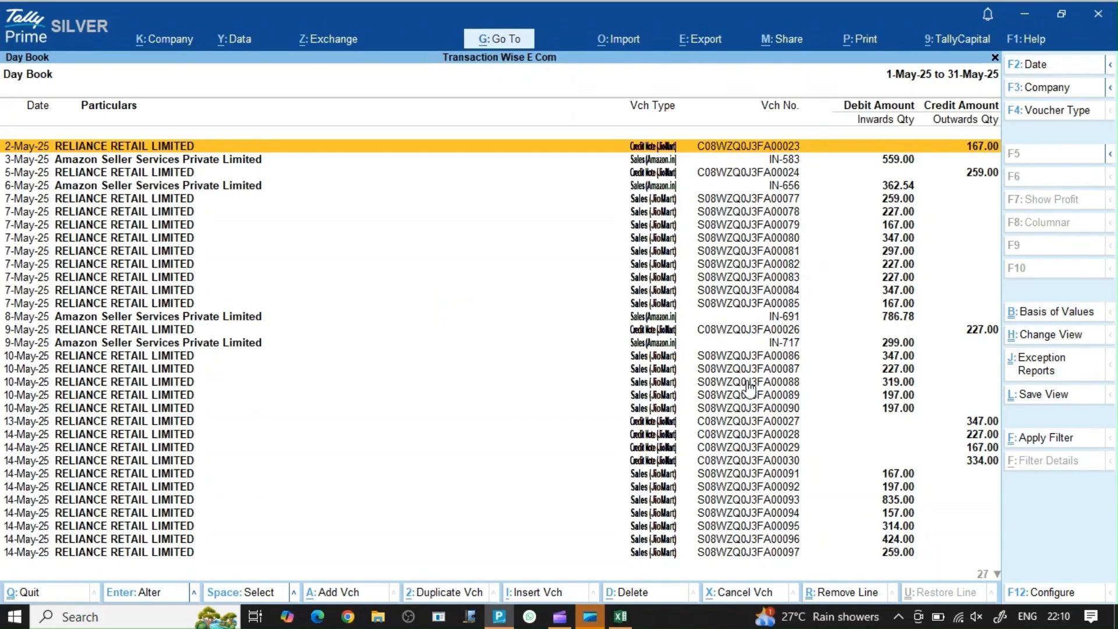
key(Down)
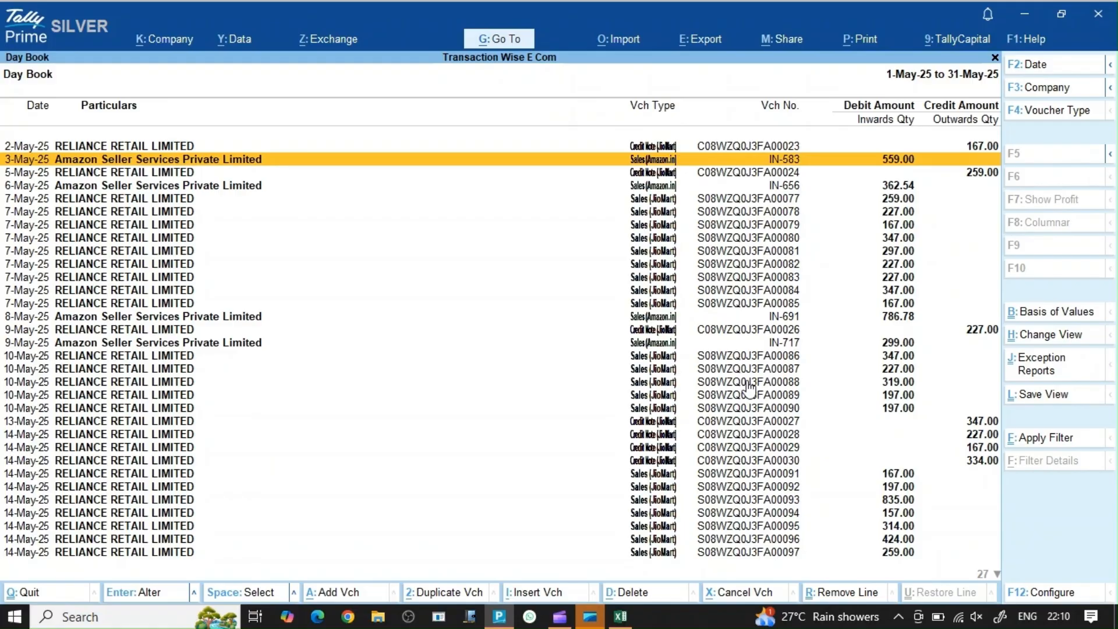
- Switch to the Rajdhani Excel2Tally workbook in Excel and find the Buyer Name column in the ImportData sheet
click(620, 616)
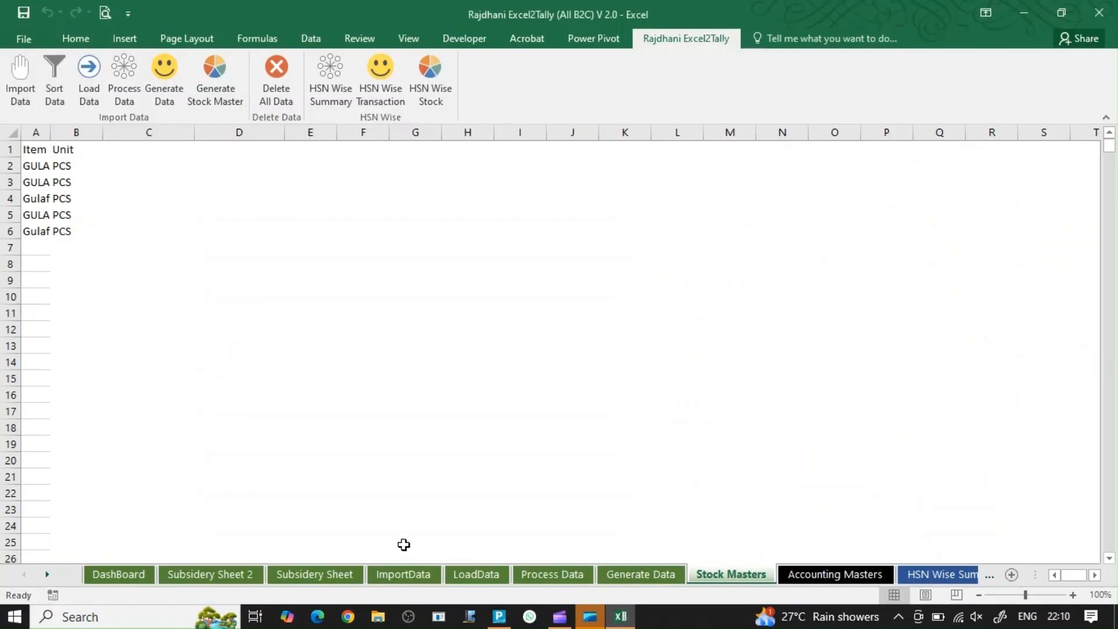
click(403, 578)
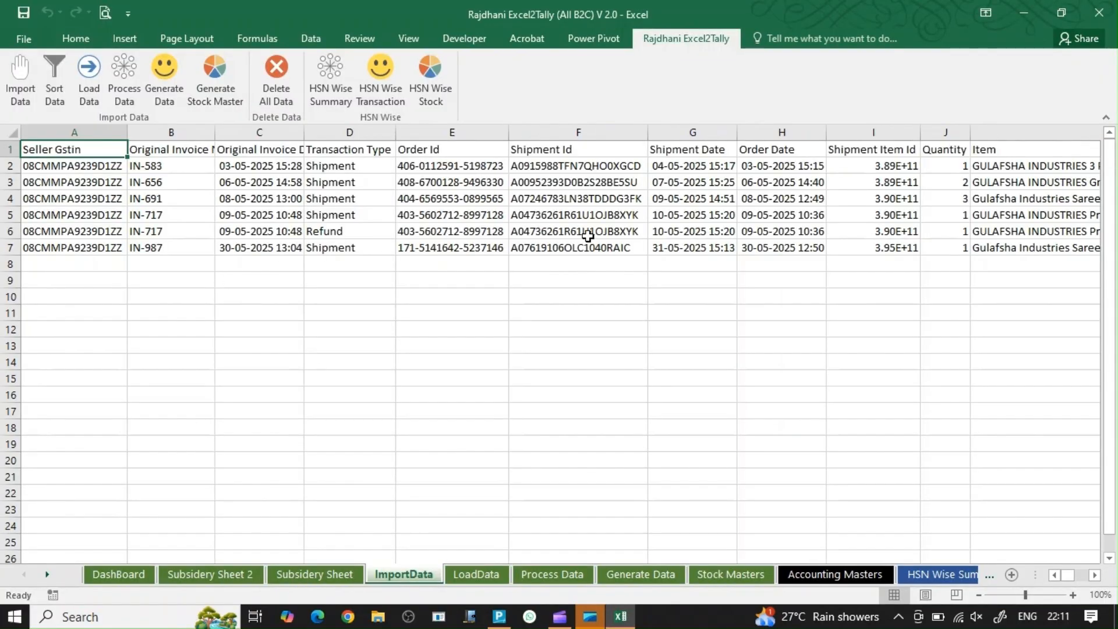
click(467, 151)
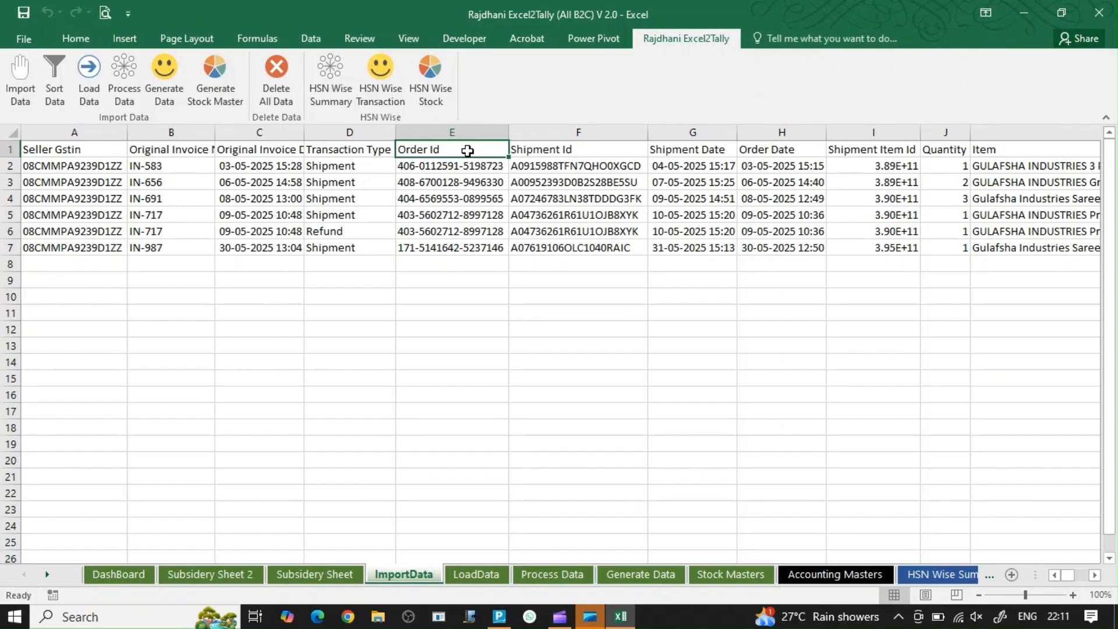
key(ctrl+Right)
key(Left)
key(Left)
key(Left)
key(Left)
key(Left)
key(Left)
key(Down)
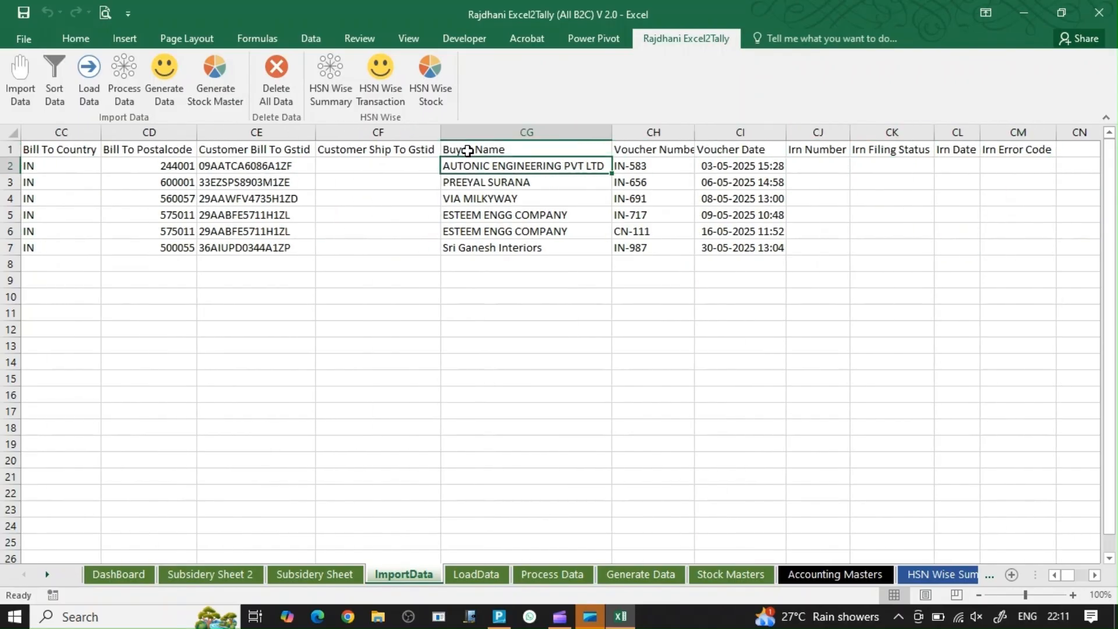
key(Up)
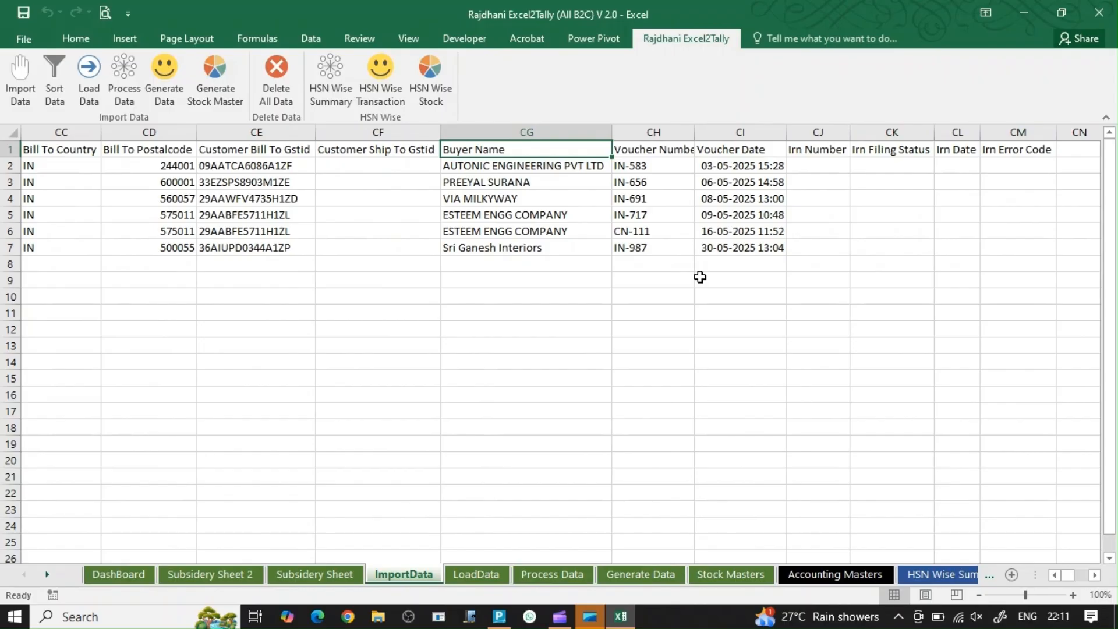
- Check the buyer names and Customer Bill To Gstid entries in rows 2 to 7, and switch back to the Day Book in TallyPrime
key(Down)
key(Down)
key(Down)
key(Down)
key(Down)
key(Down)
key(Left)
key(Left)
key(Left)
key(Right)
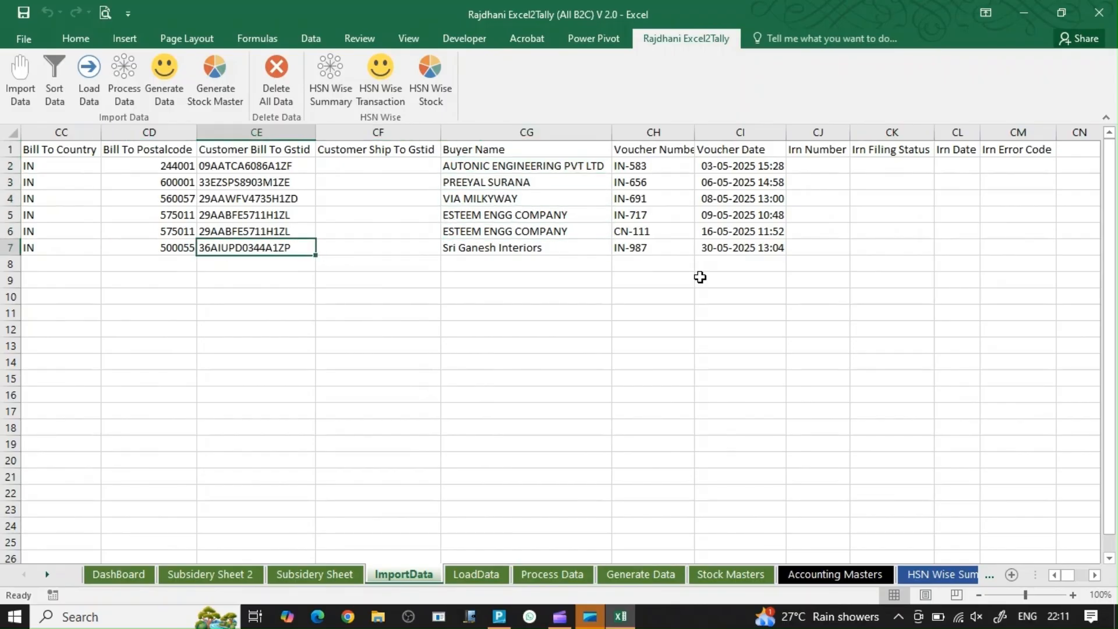
key(Up)
key(Up)
key(Up)
key(Up)
key(Up)
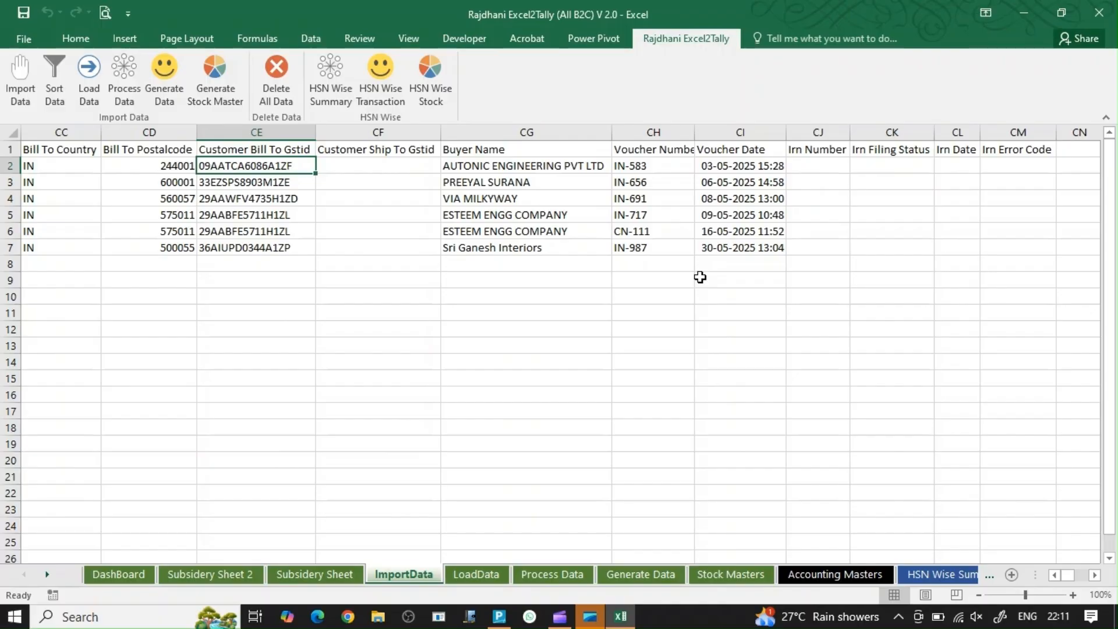
key(alt+Tab)
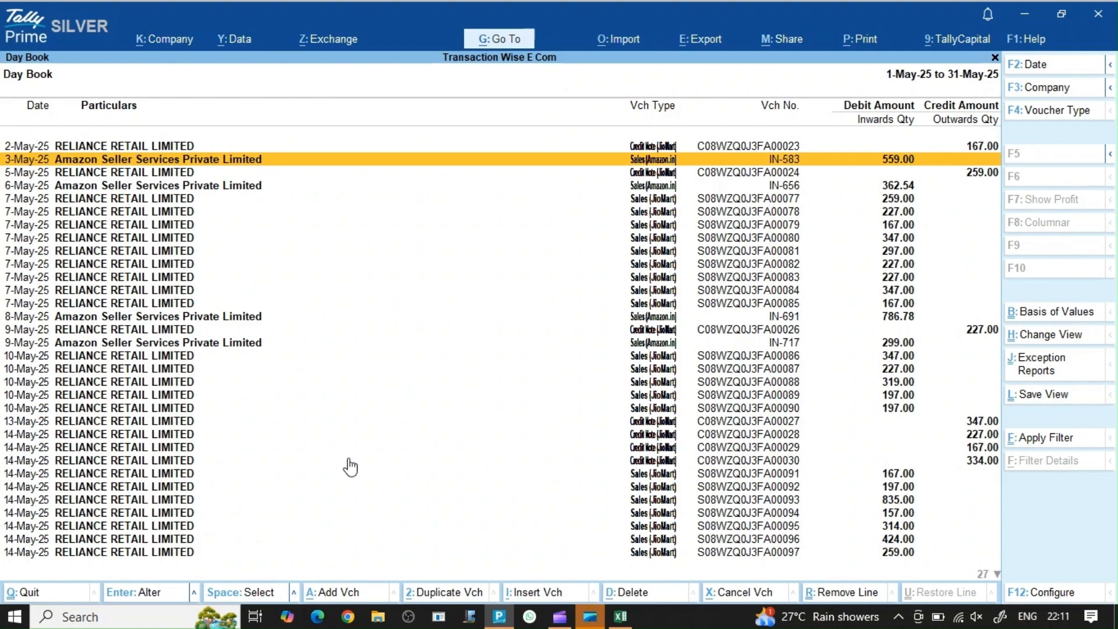
- Look through the May 2025 Day Book entries from 2-May-25 to 8-May-25, ending on the Amazon sales voucher of 3-May-25
key(Down)
key(Down)
key(Down)
key(Down)
key(Down)
key(Down)
key(Down)
key(Down)
key(Down)
key(Down)
key(Down)
key(Down)
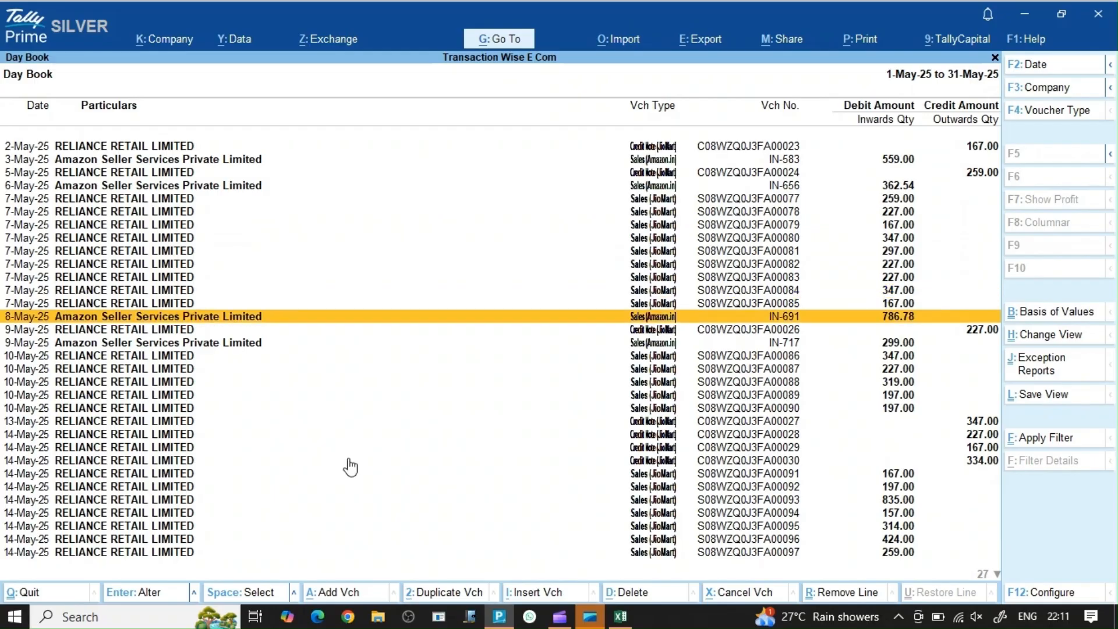
key(Up)
key(Up)
key(Up)
key(Up)
key(Up)
key(Up)
key(Up)
key(Up)
key(Up)
key(Up)
key(Up)
key(Up)
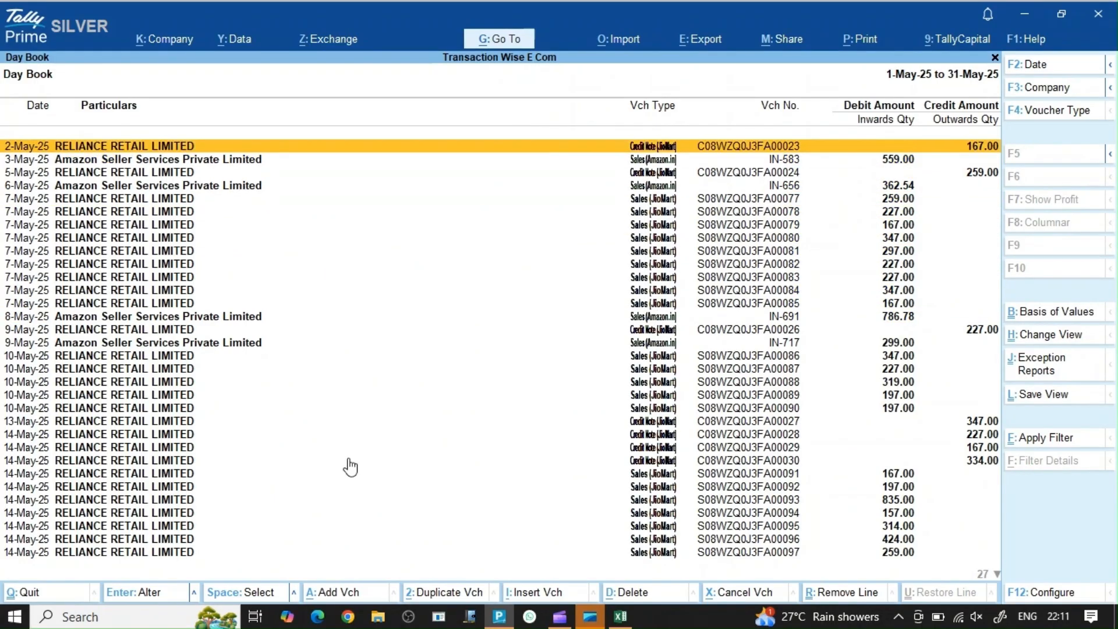
key(Down)
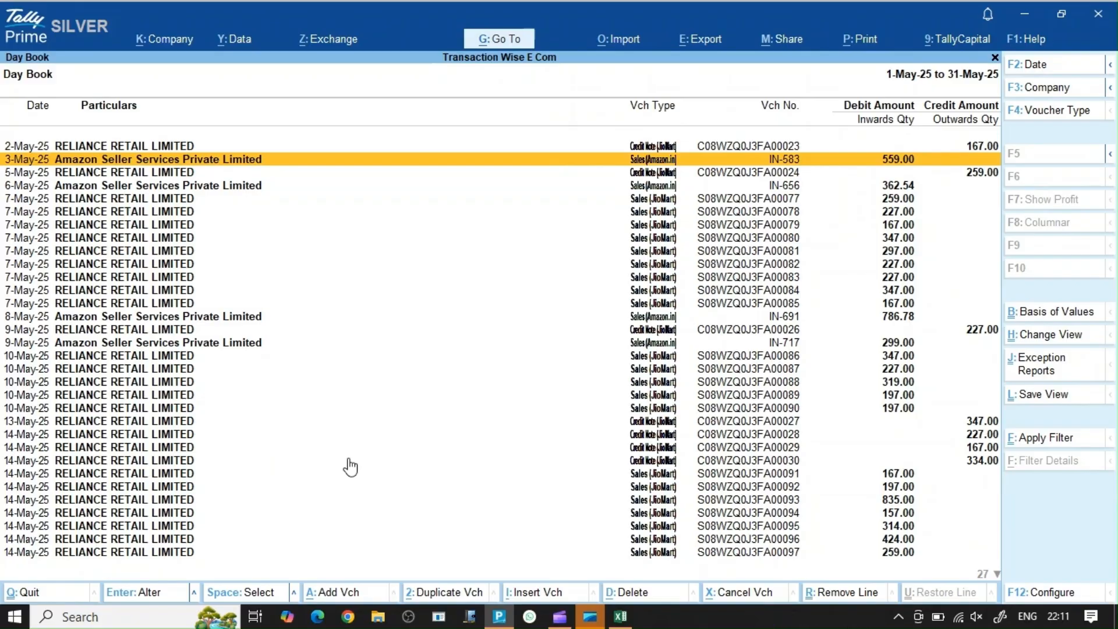
- Leave the Day Book and open the GSTR-1 report
key(Escape)
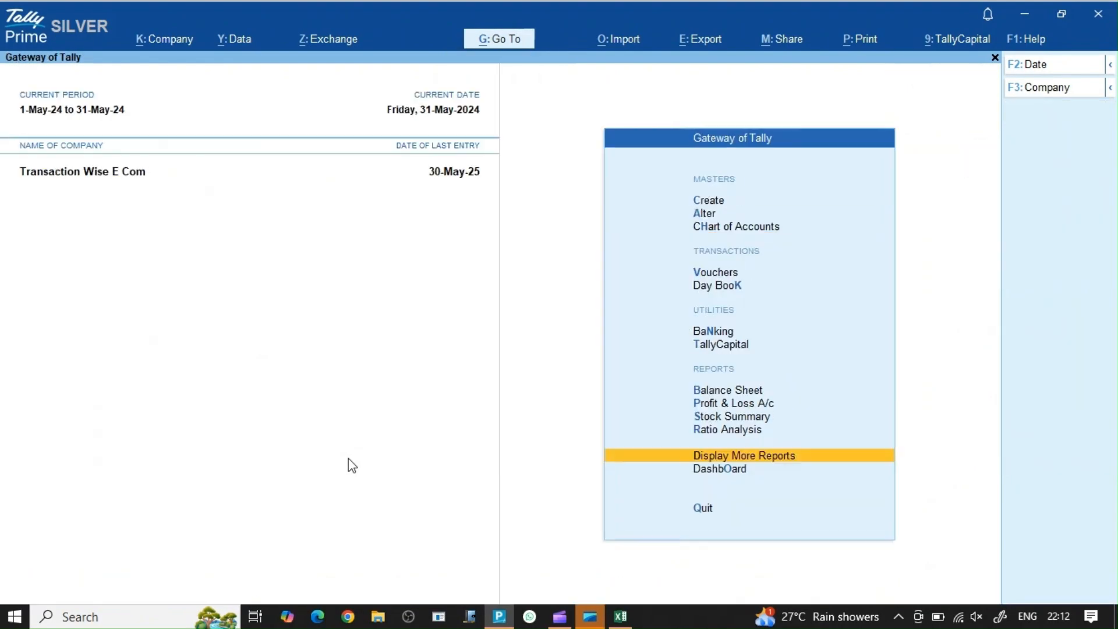
key(Escape)
key(n)
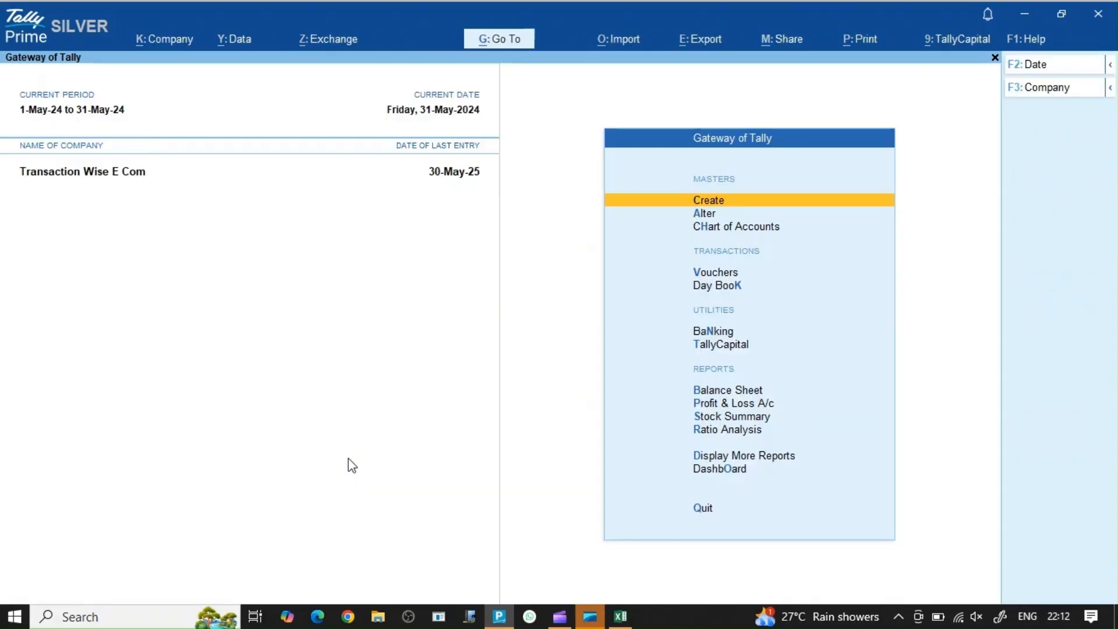
key(alt+g)
text(GST)
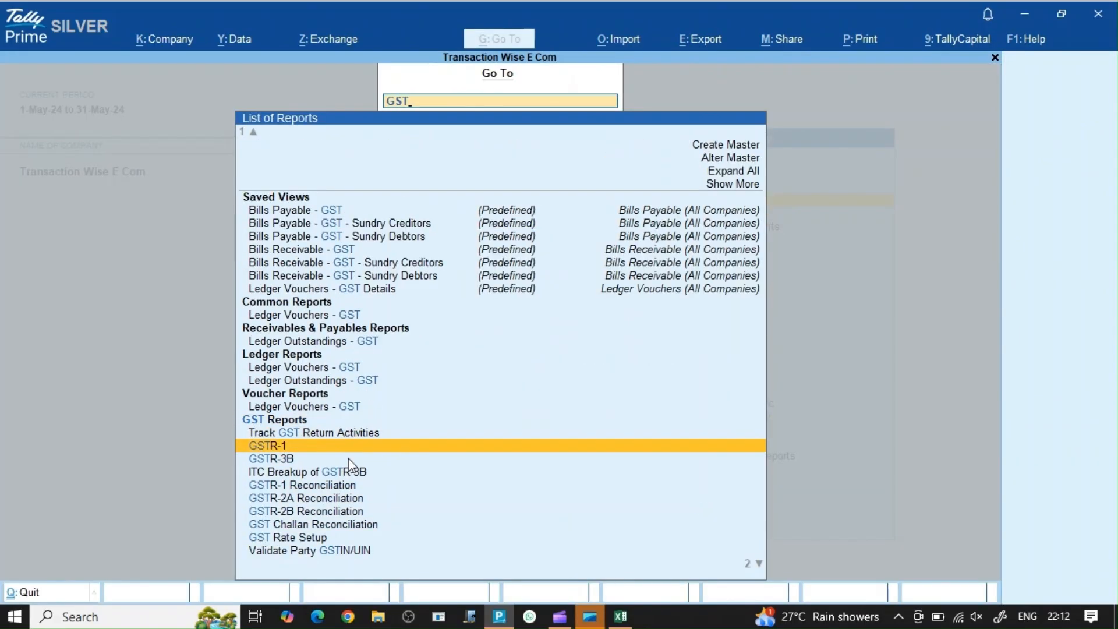
key(Return)
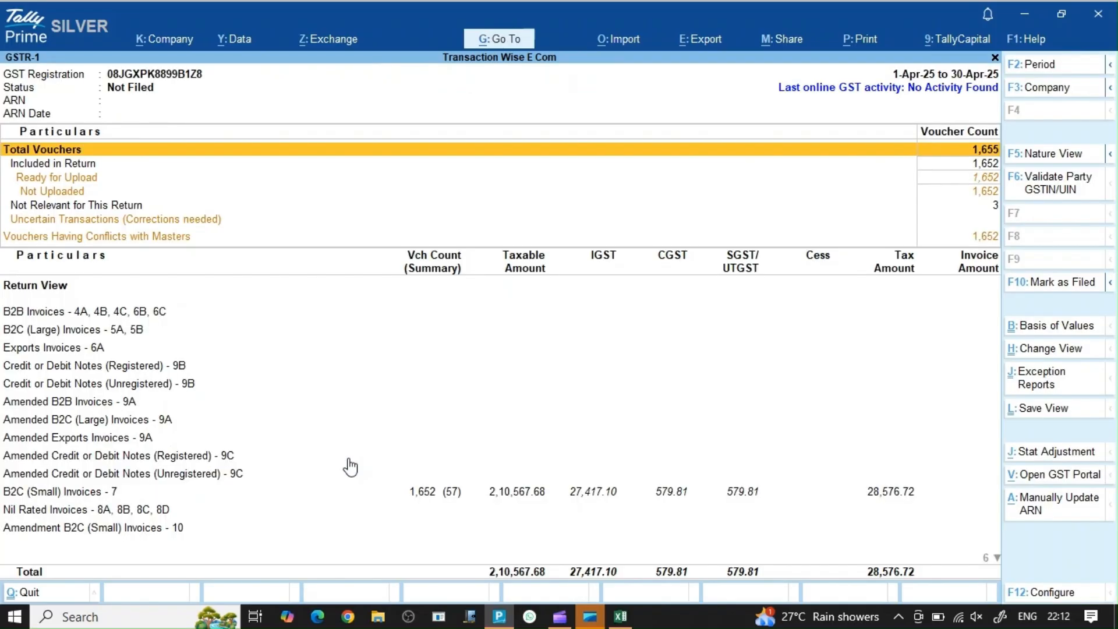
- Set the GSTR-1 report period to 1-May-25 to 31-May-25
key(F2)
text(MAY)
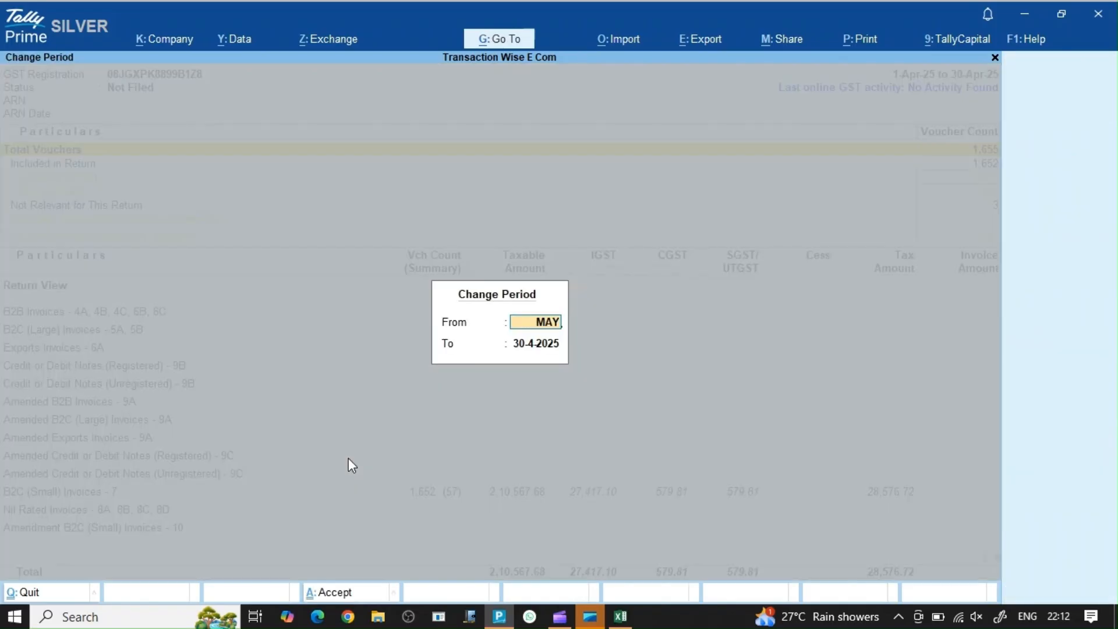
key(Return)
text(MAY25)
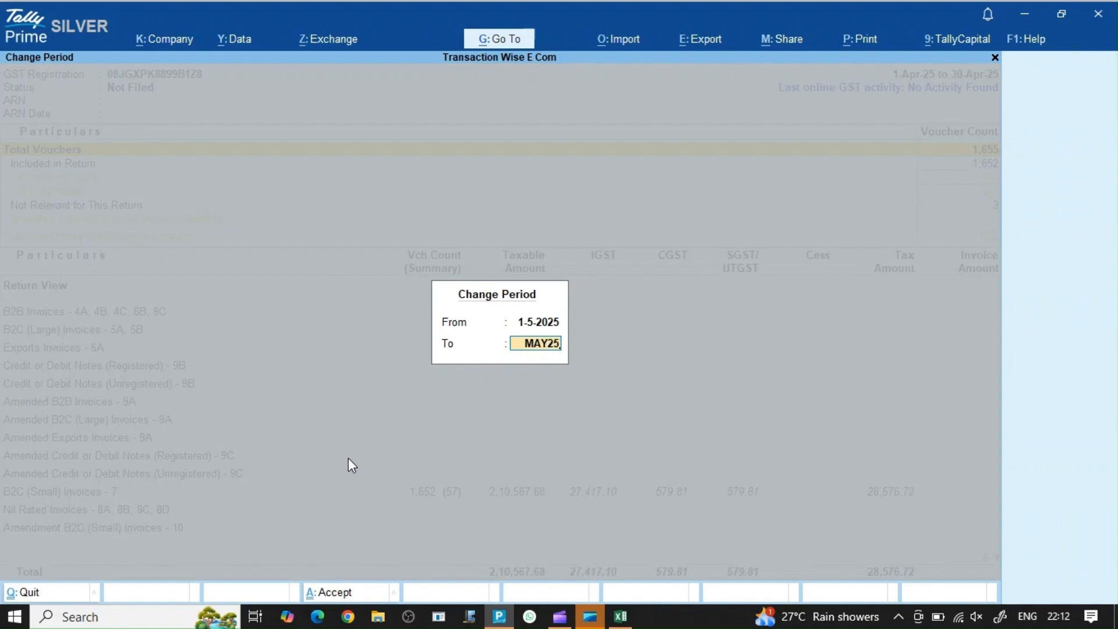
key(Return)
- Review the GSTR-1 voucher counts, uncertain transactions, B2B Invoices row and registered Credit or Debit Notes row
key(Down)
key(Down)
key(Down)
key(Down)
key(Down)
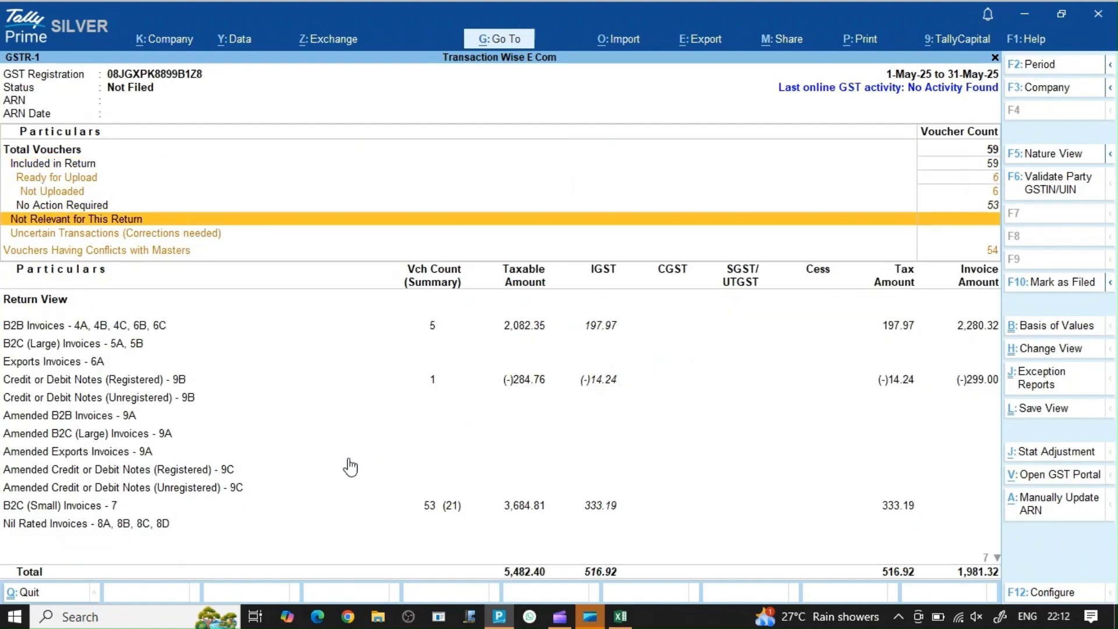
key(Down)
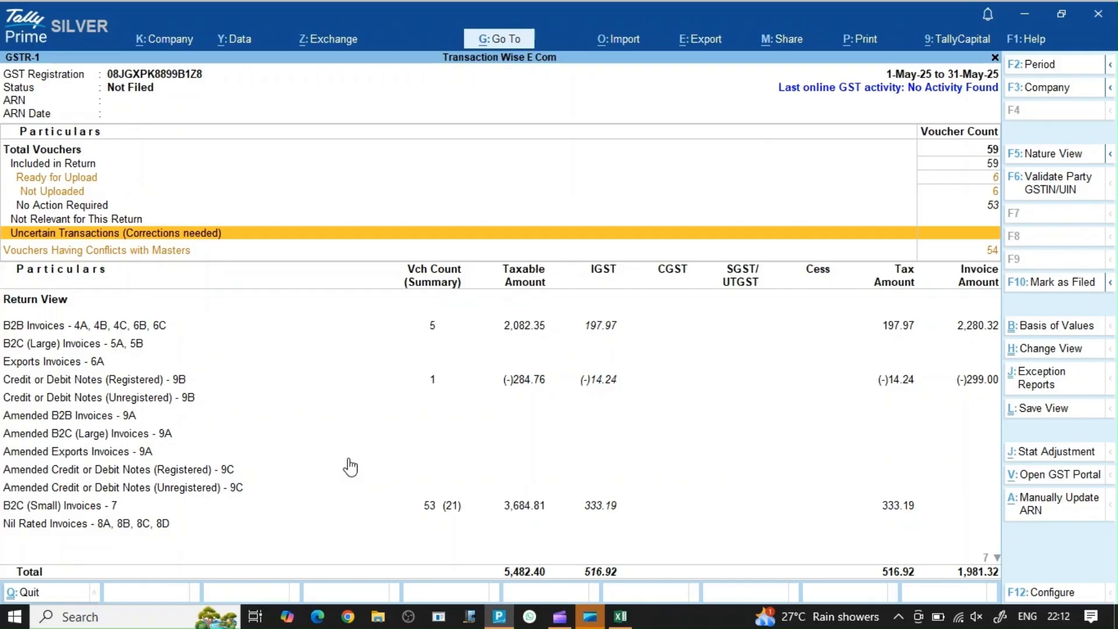
key(Down)
key(Down)
key(Down)
key(Up)
key(Up)
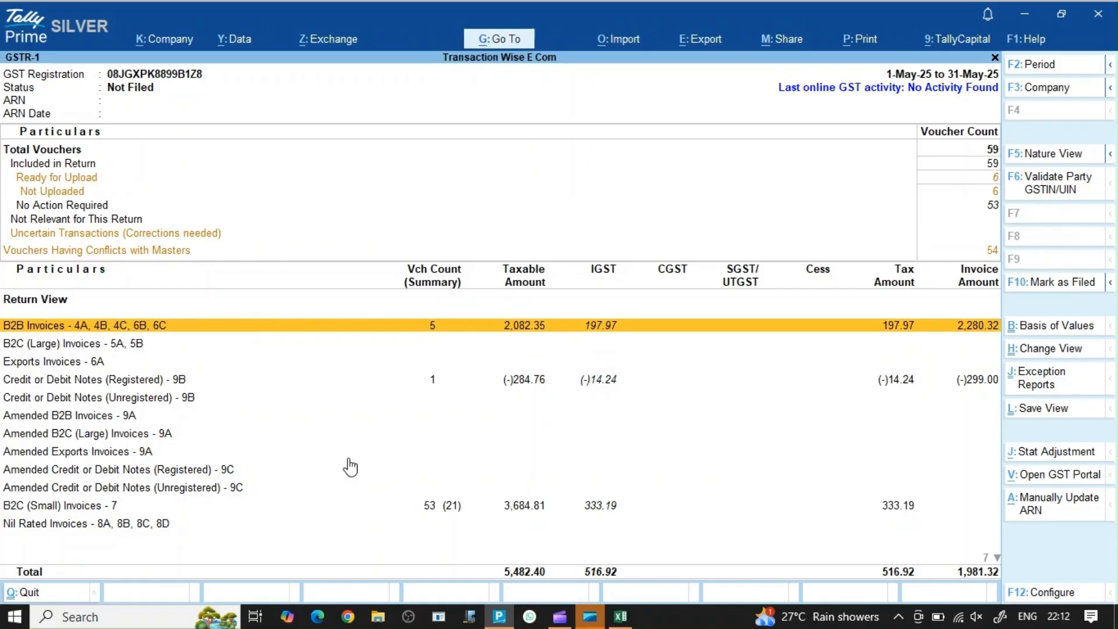
key(Down)
key(Down)
key(Down)
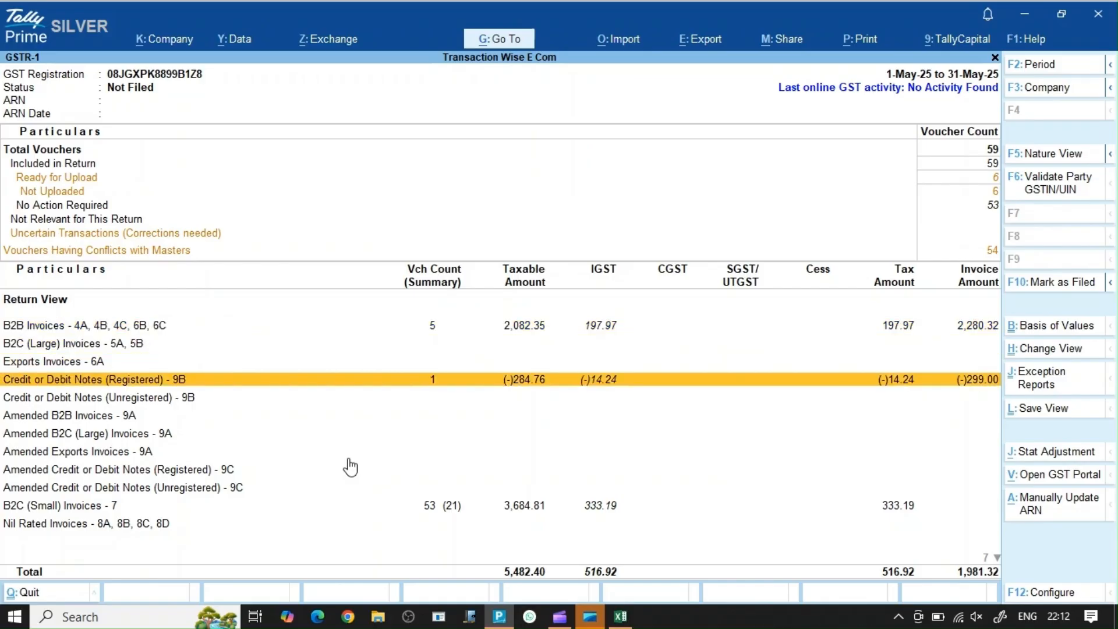
- Open the party-wise breakdown of B2B Invoices - 4A, 4B, 4C, 6B, 6C
key(Up)
key(Up)
key(Up)
key(Up)
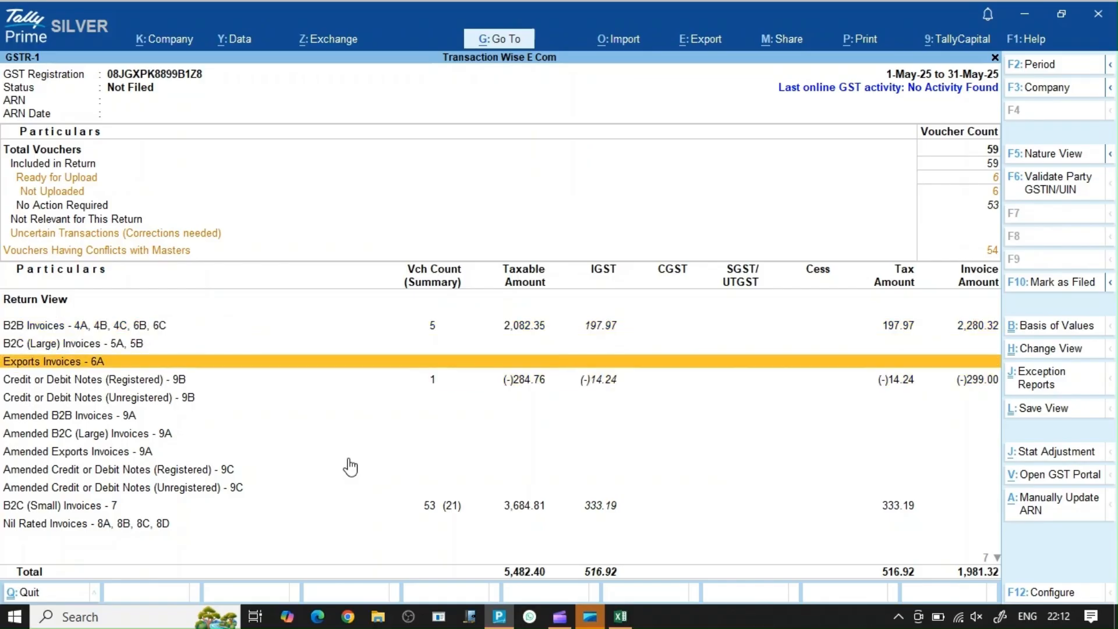
key(Down)
key(Down)
key(Up)
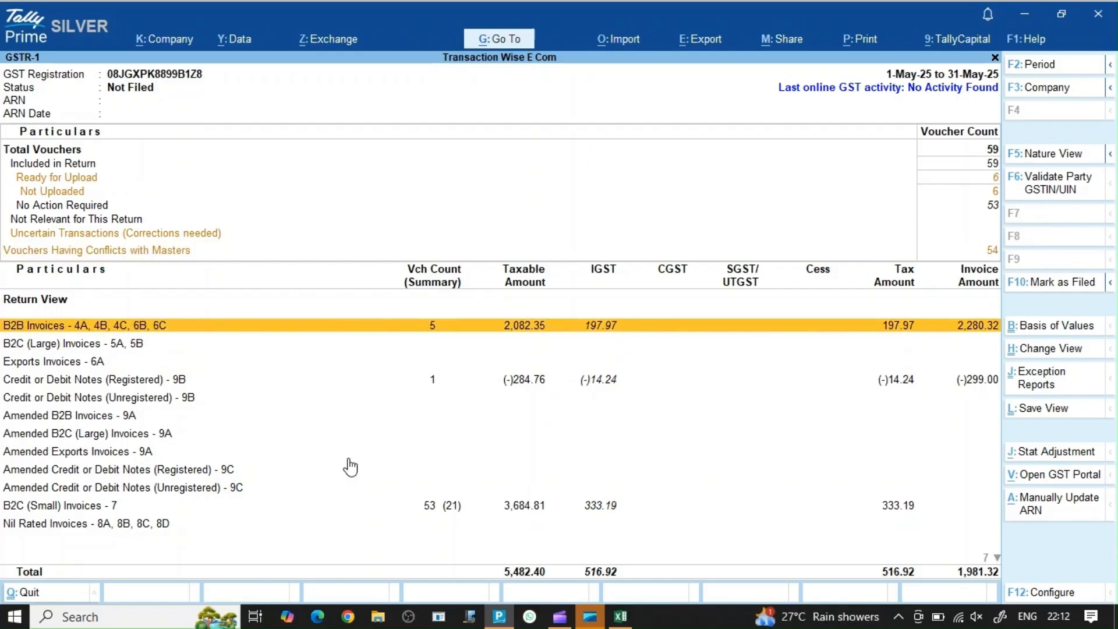
key(Return)
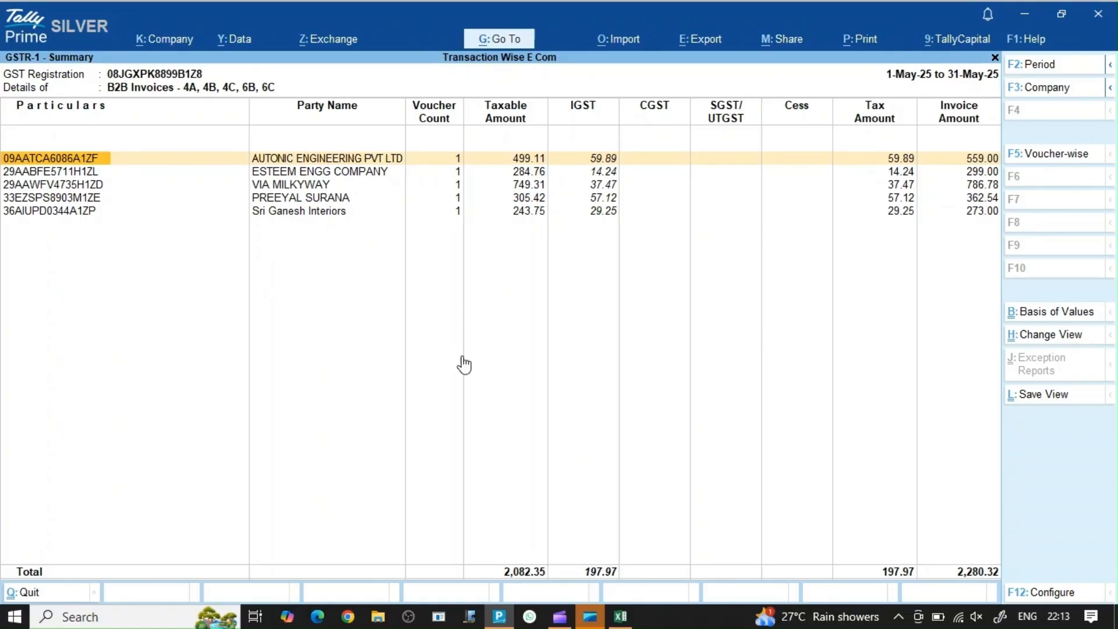
- Return to the GSTR-1 return view and compare its B2B invoice, credit note and amendment rows
key(Escape)
key(Down)
key(Down)
key(Down)
key(Down)
key(Down)
key(Down)
key(Down)
key(Up)
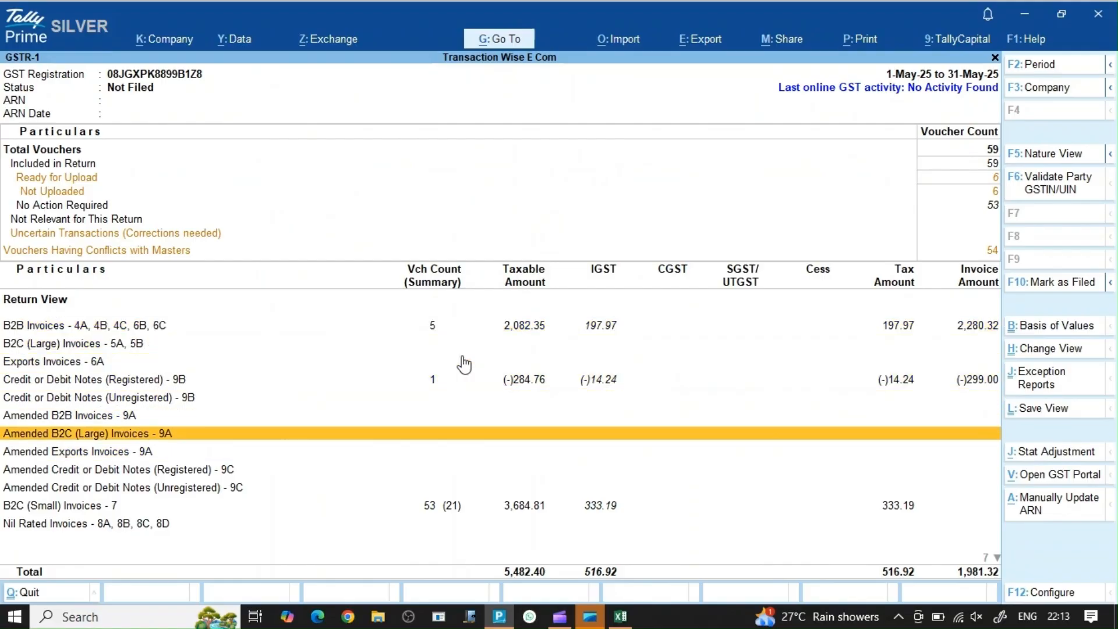
key(Up)
key(Up)
key(Up)
key(Up)
key(Up)
key(Up)
key(Down)
key(Down)
key(Down)
key(Down)
key(Up)
key(Up)
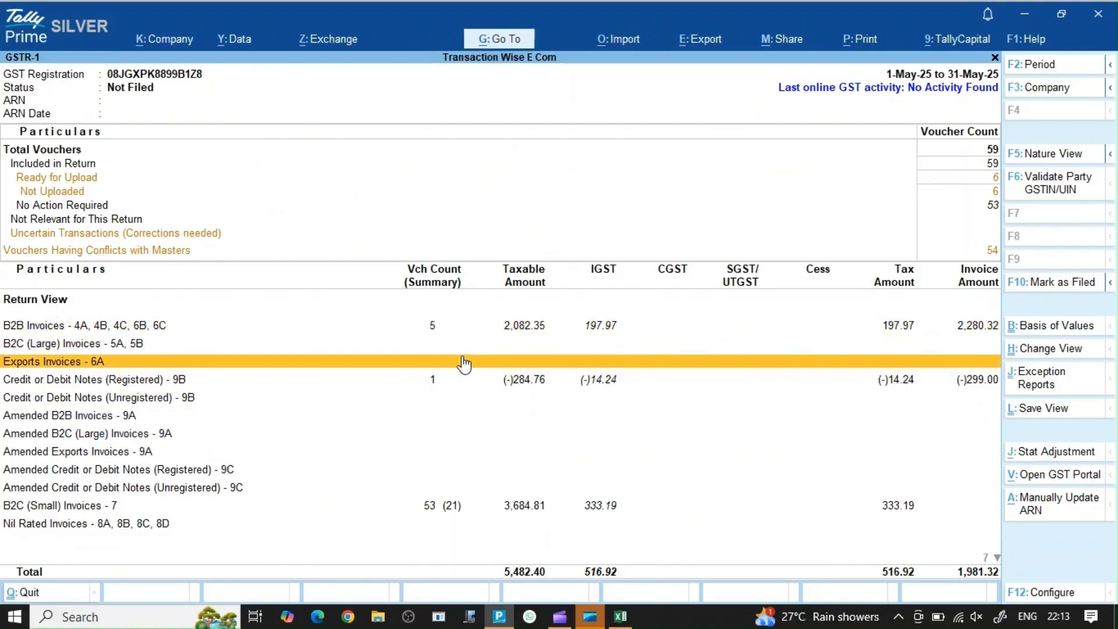
key(Up)
key(Up)
- Go through the remaining GSTR-1 sections and open HSN Summary - 12 (B2B - B2C Supplies)
key(Down)
key(Down)
key(Down)
key(Down)
key(Down)
key(Down)
key(Down)
key(Down)
key(Down)
key(Down)
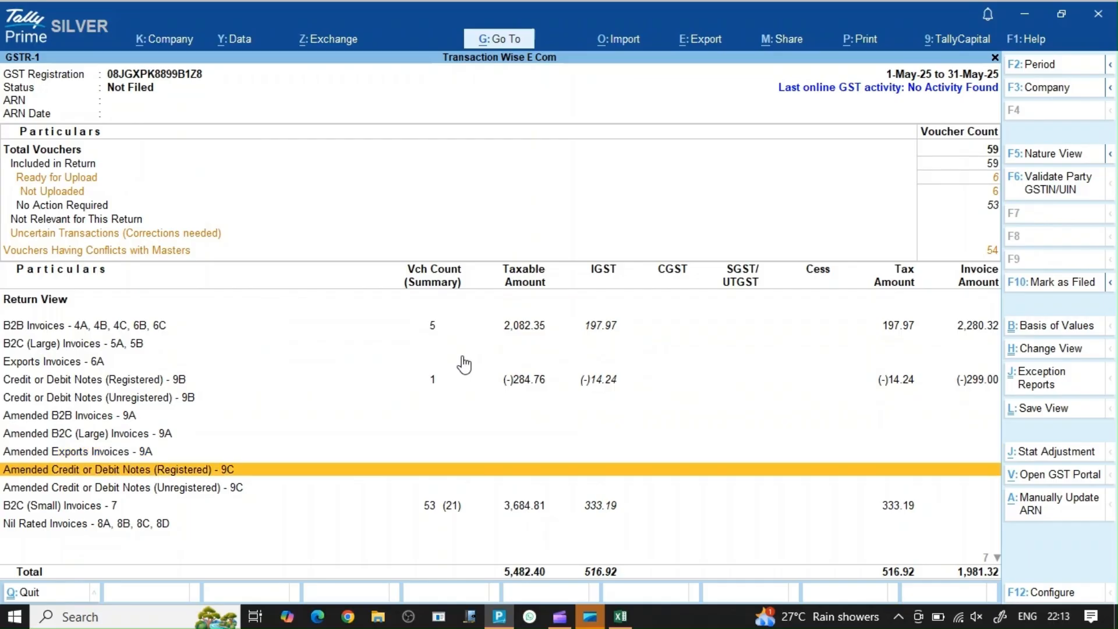
key(Down)
key(Down)
key(Down)
key(Down)
key(Down)
key(Down)
key(Down)
key(Down)
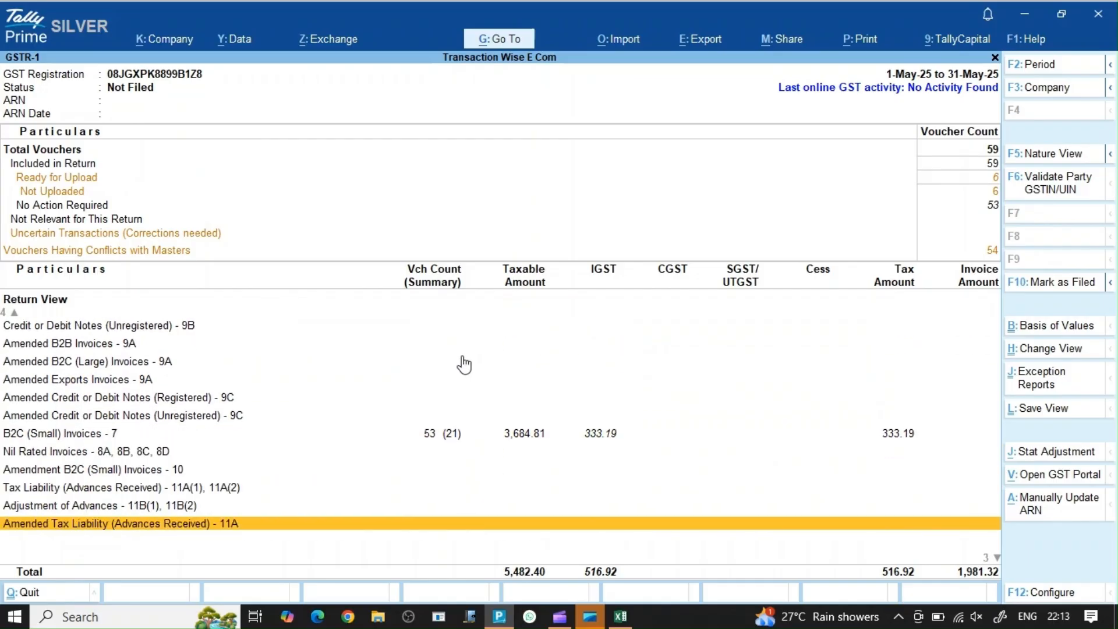
key(Up)
key(Up)
key(Down)
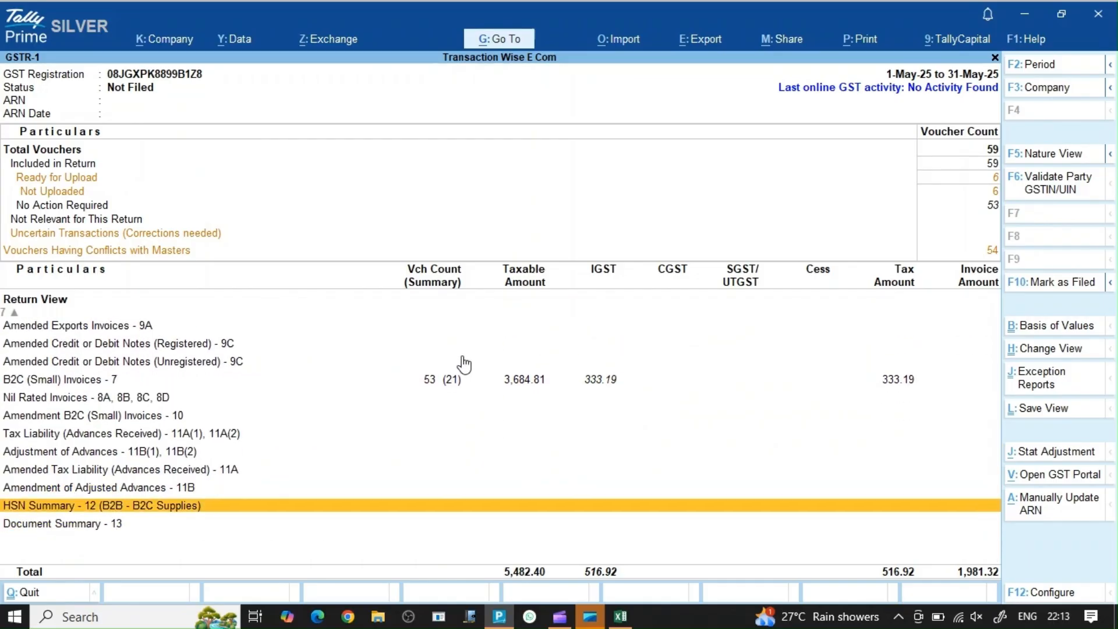
key(Return)
- Examine the quantities, tax rates and taxable amounts of the B2B and B2C supplies in the HSN/SAC Summary
key(Down)
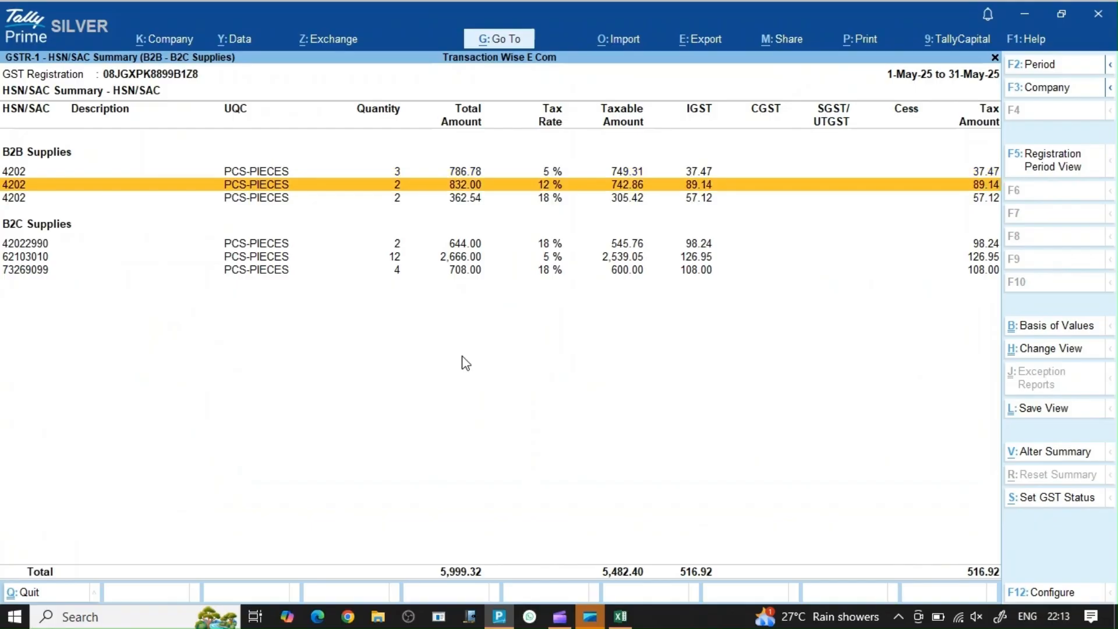
key(Down)
key(Down)
key(Down)
key(Up)
key(Up)
key(Up)
key(Down)
key(Down)
key(Down)
key(Up)
key(Up)
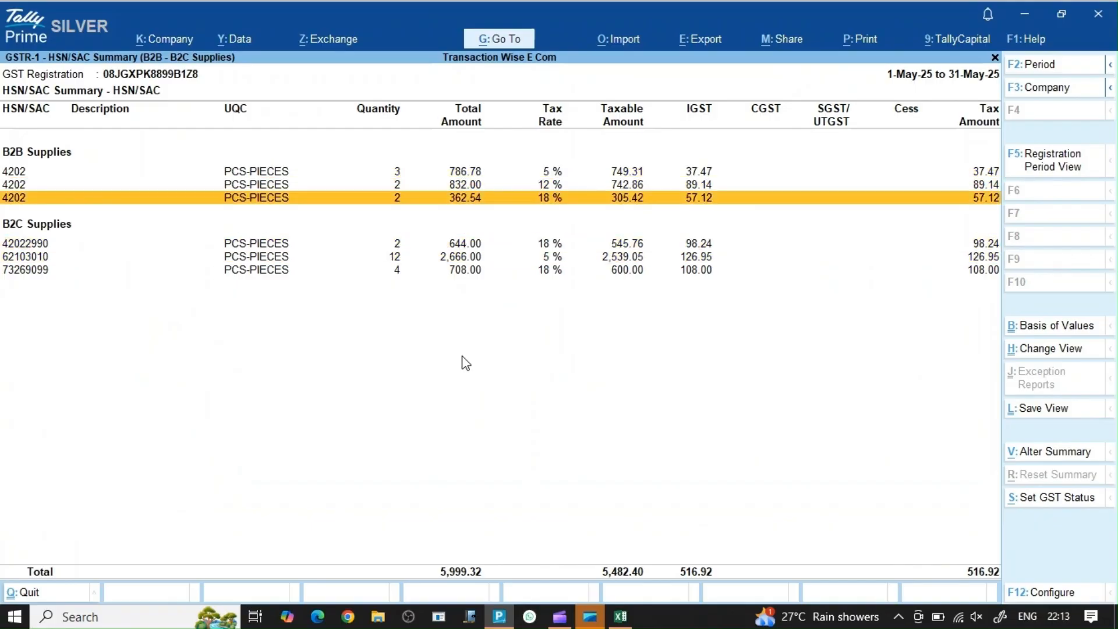
key(Up)
key(Up)
key(Down)
key(Down)
key(Down)
- Check the voucher number ranges in Document Summary - 13, and return to the GSTR-1 return view
key(Escape)
key(Down)
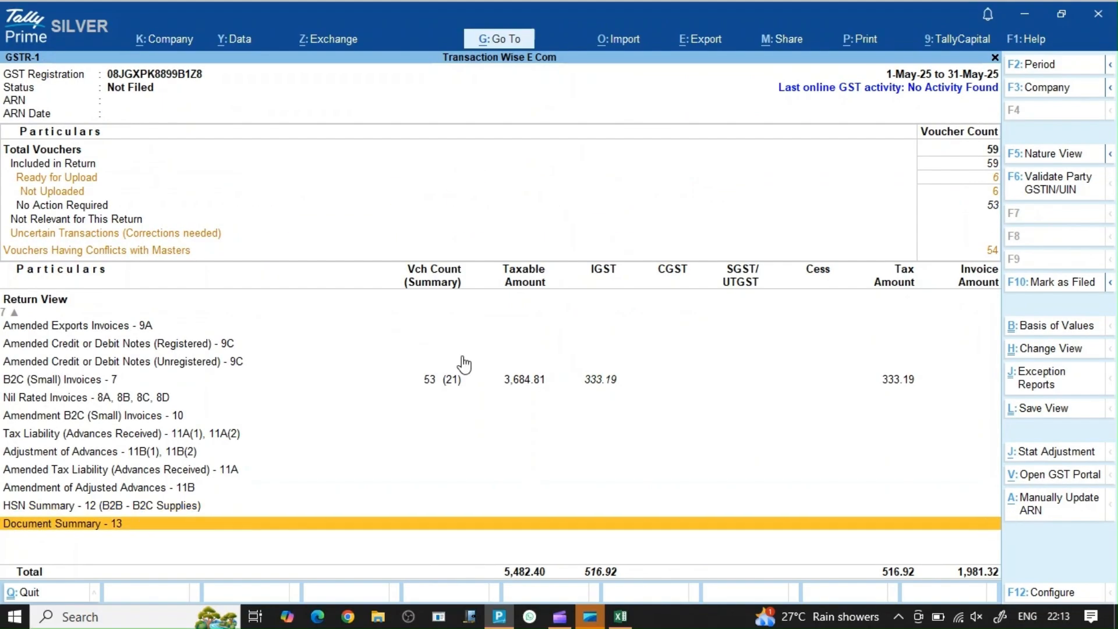
key(Return)
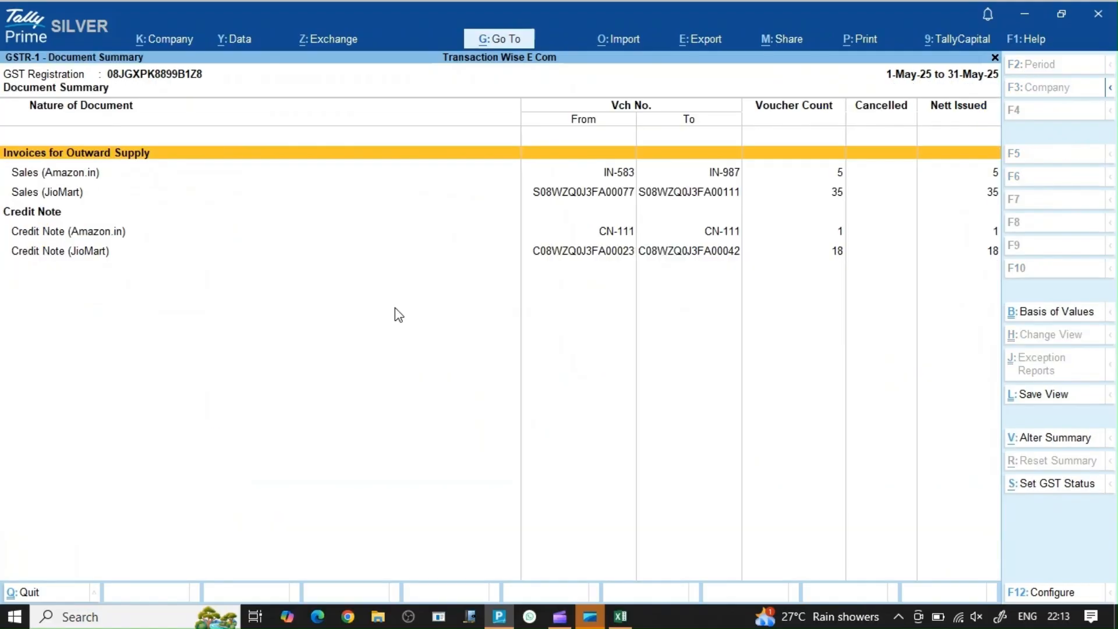
key(Escape)
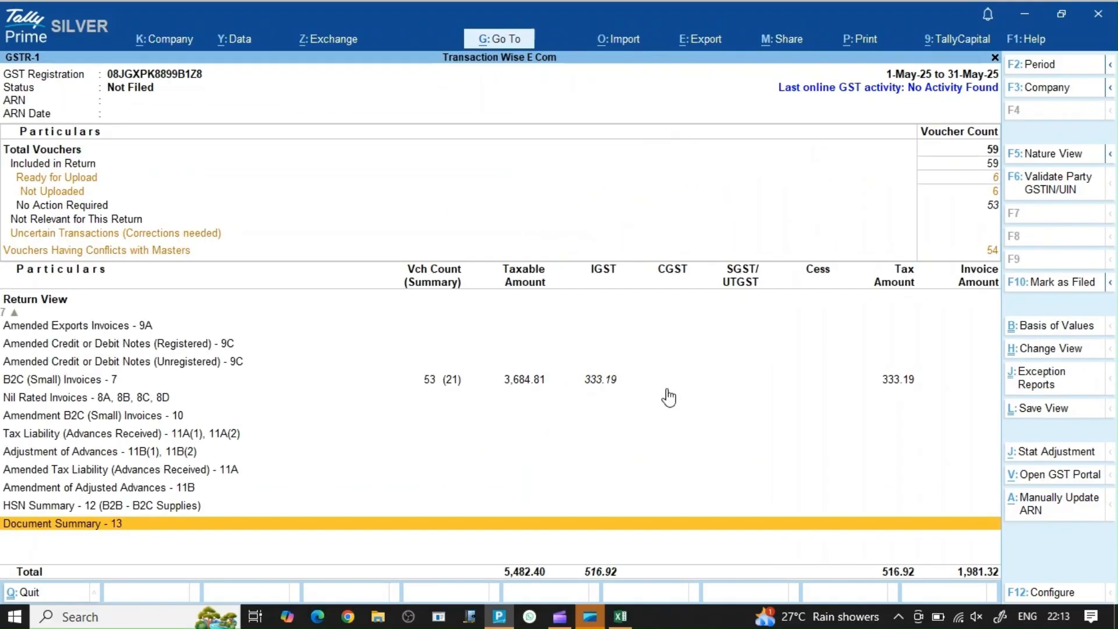
- Change the GSTR-1 view to the e-Commerce Summary and check the Amazon Seller Services Private Limited entry
key(ctrl+h)
key(Down)
key(Down)
key(Down)
key(Down)
key(Down)
key(Down)
key(Down)
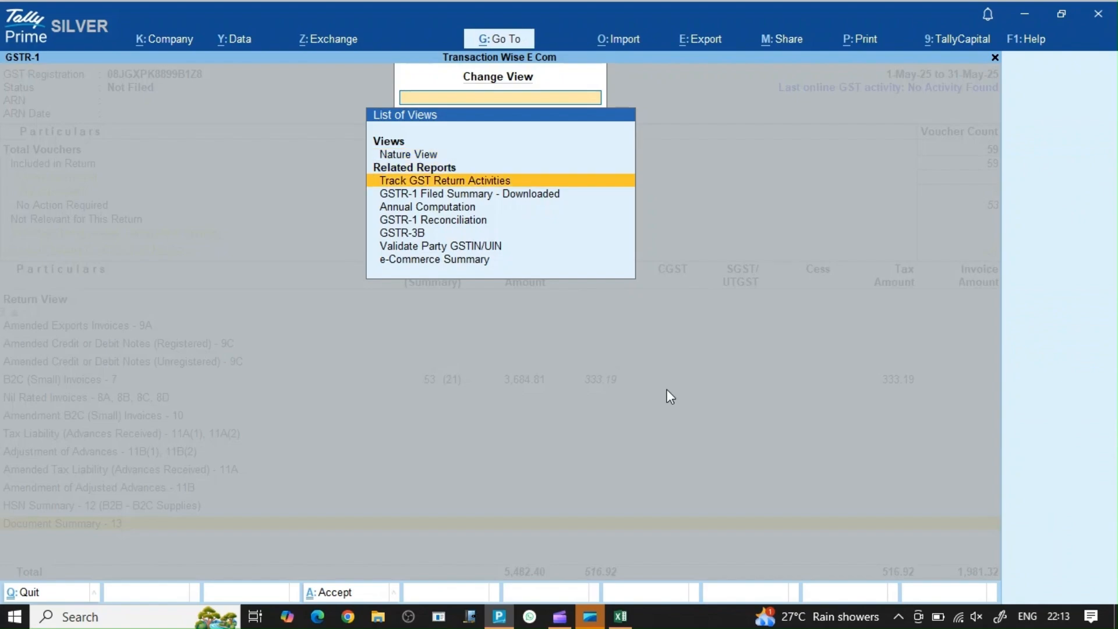
key(Return)
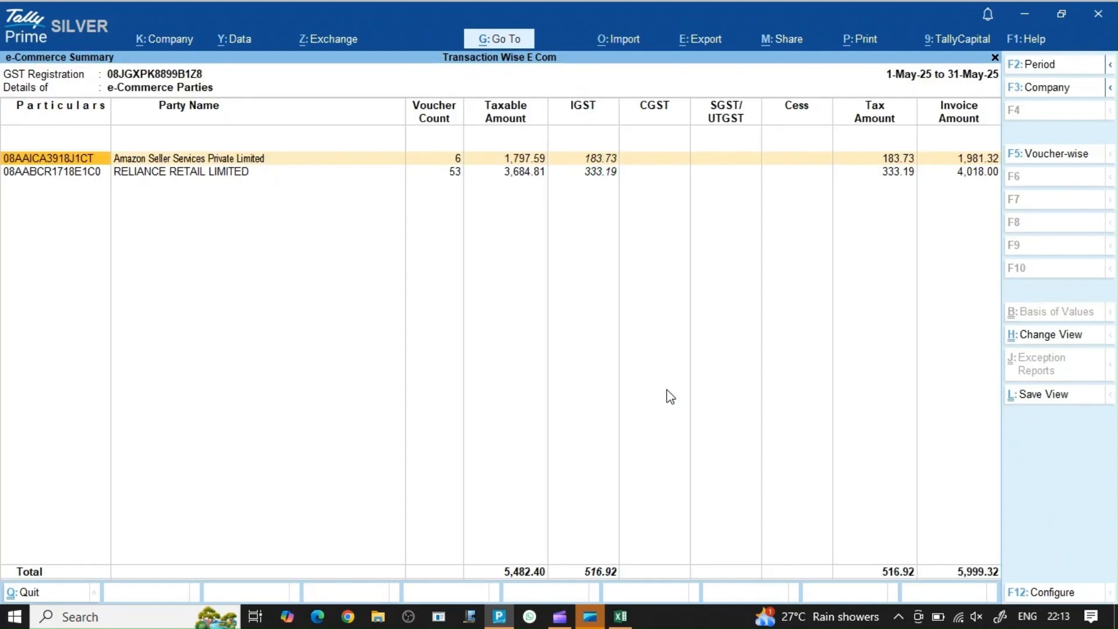
key(Right)
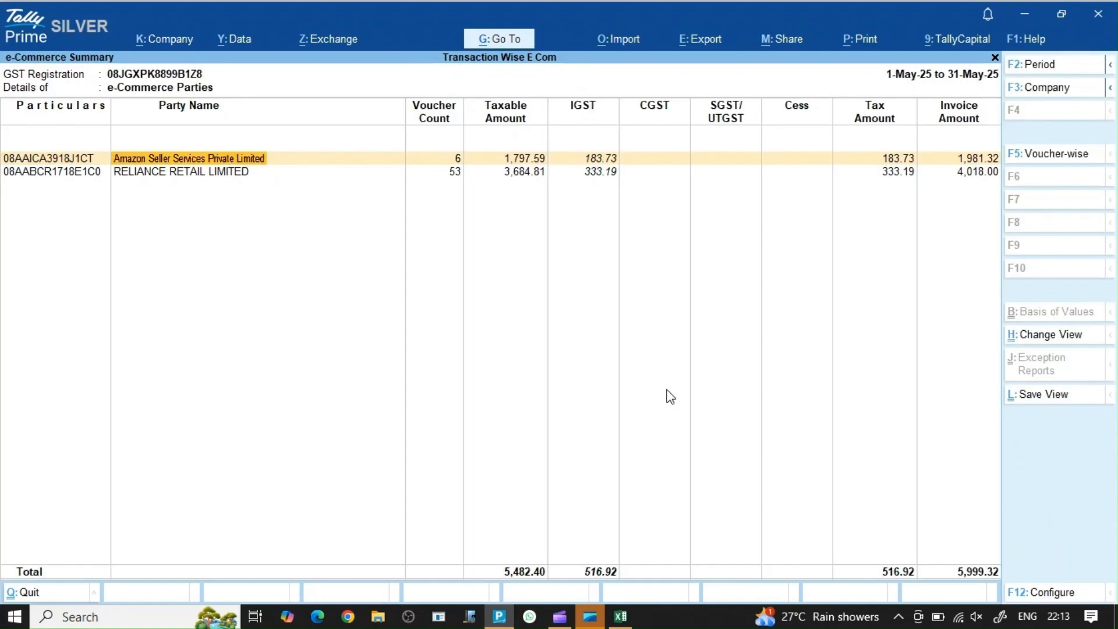
- Close the e-Commerce Summary and the current GSTR-1 report, and open GSTR-1 again
key(Escape)
key(Escape)
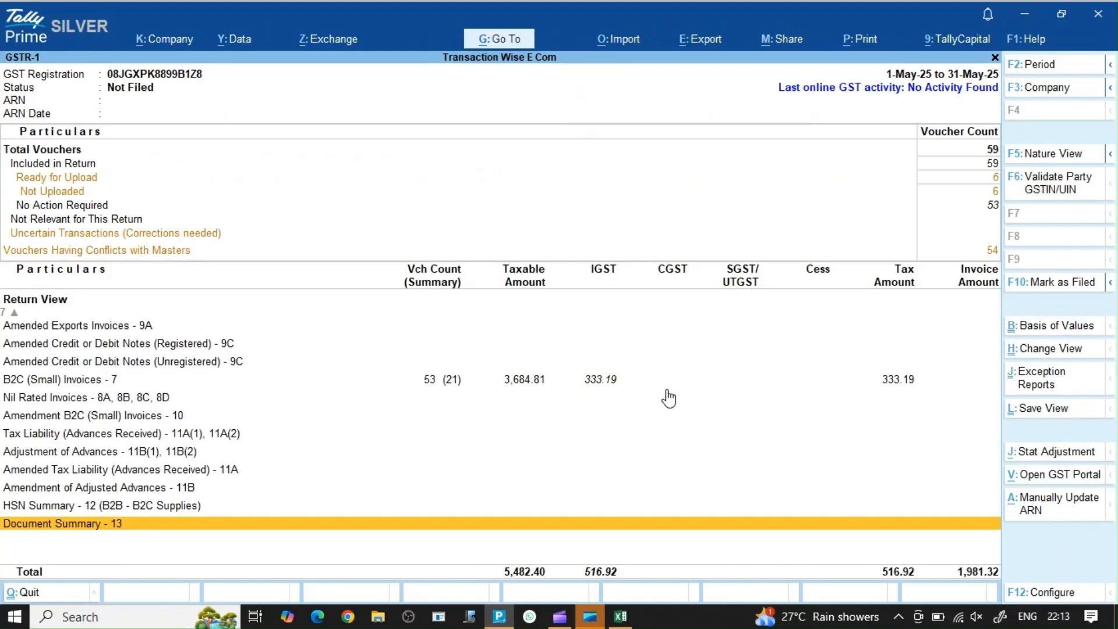
key(alt+g)
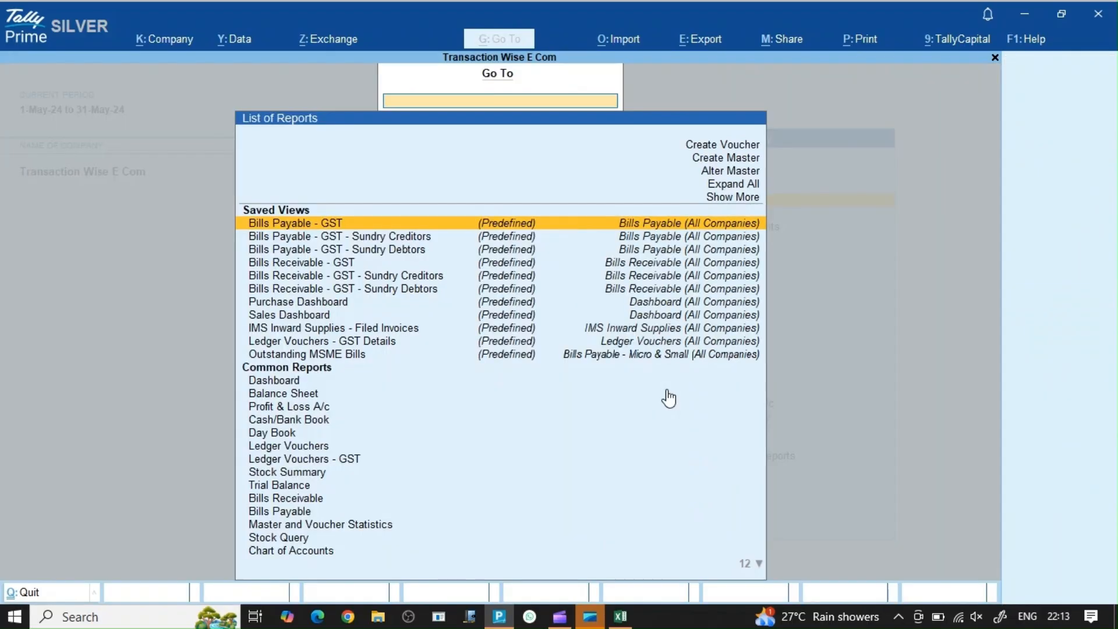
text(GST)
key(Down)
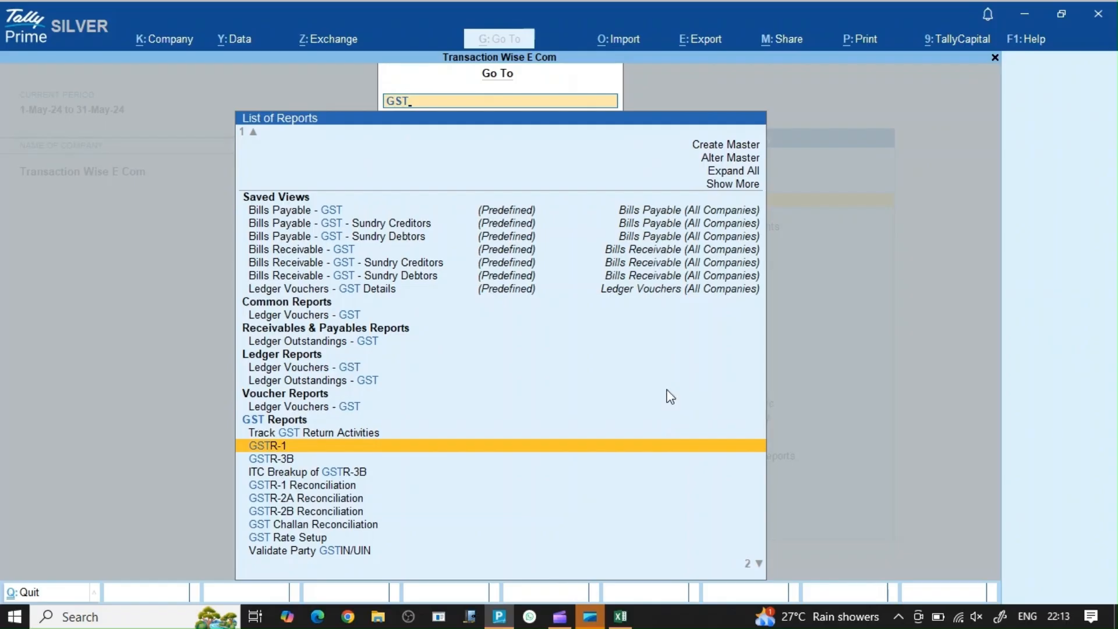
key(Return)
- Change the reopened GSTR-1 report's period to 1-May-25 to 31-May-25
key(F2)
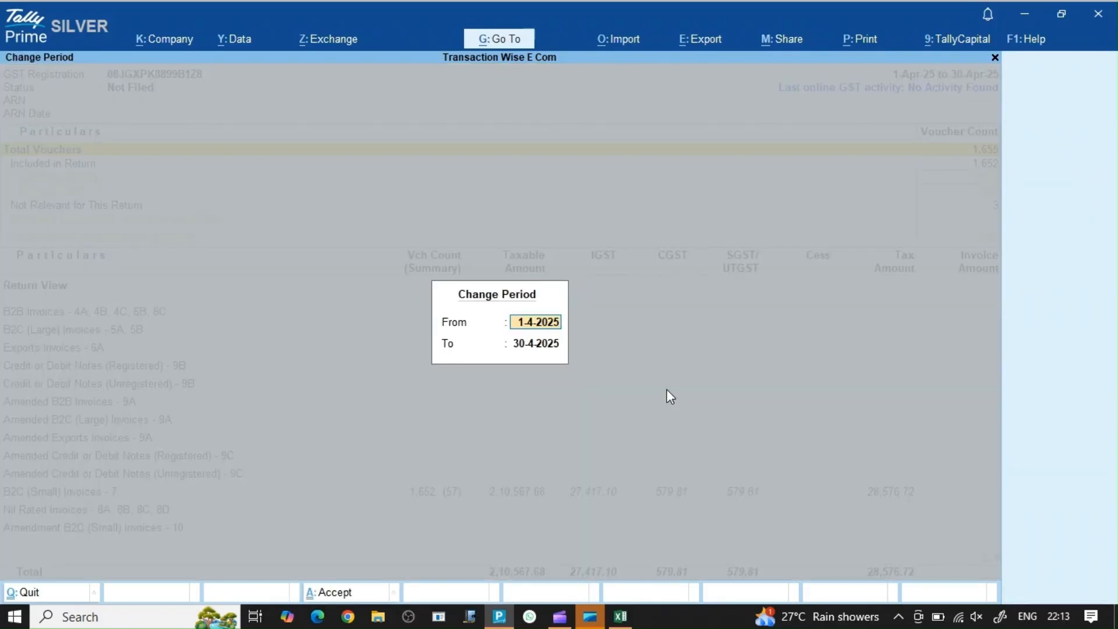
text(MAY2)
key(Return)
text(MAY25)
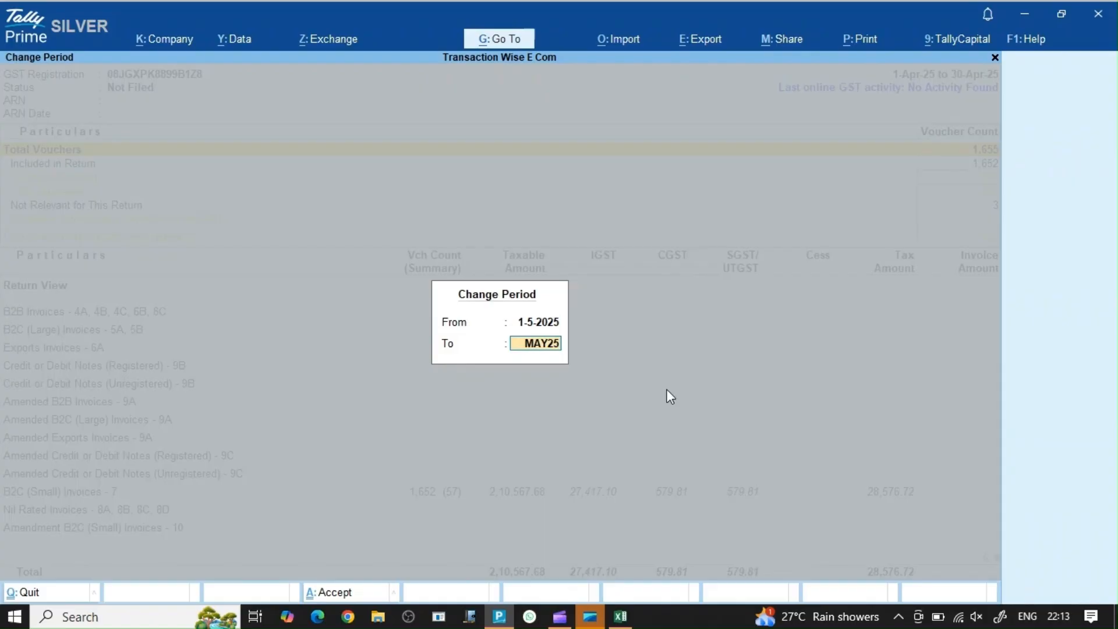
key(Return)
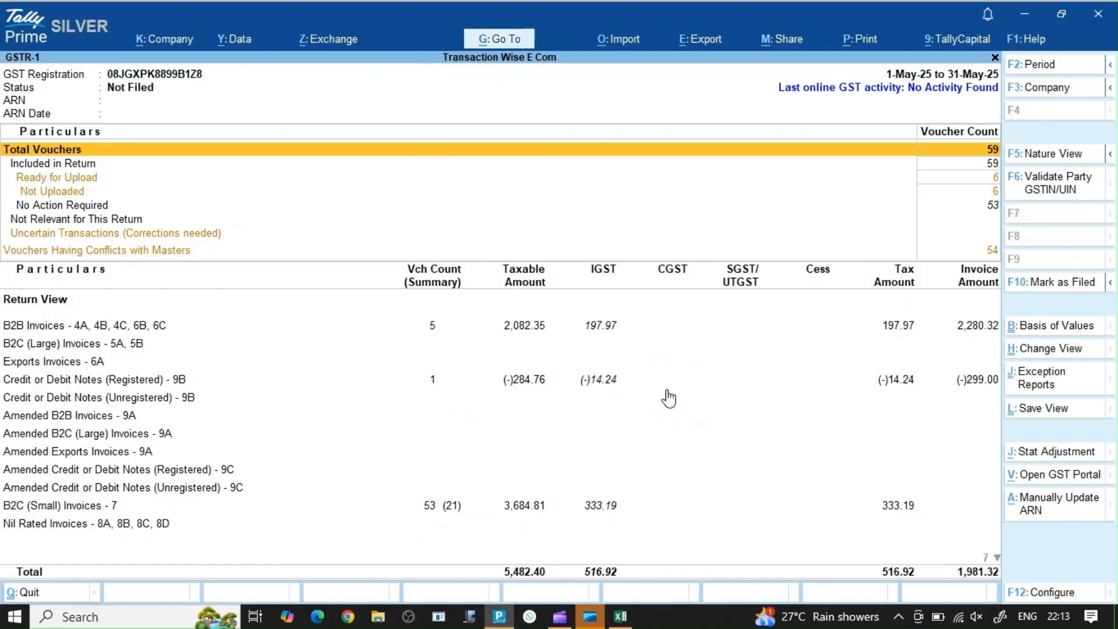
- Open the GST Returns export for GSTR-1, review the May-25 vouchers pending upload down to credit note CN-111, and close it
key(alt+e)
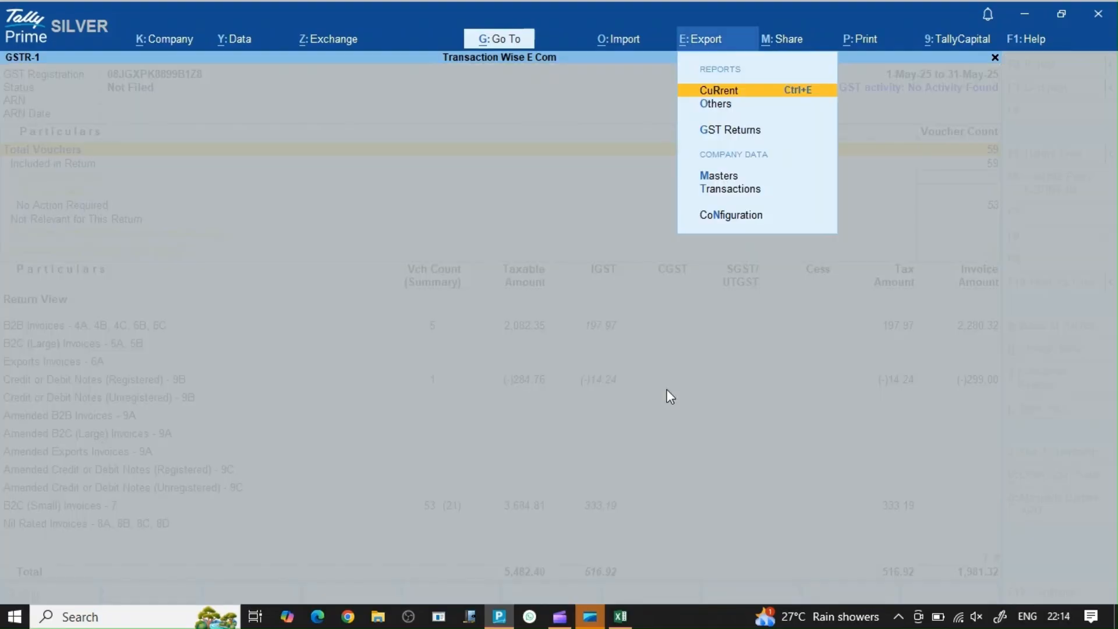
key(Down)
key(Down)
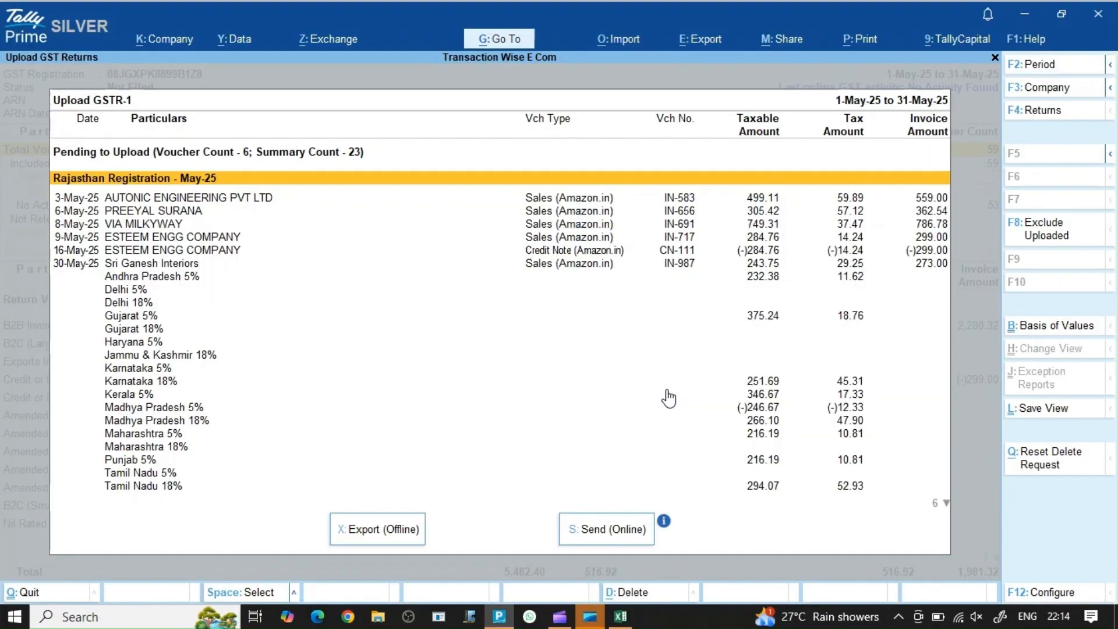
key(Down)
key(Down)
key(Down)
key(Up)
key(Up)
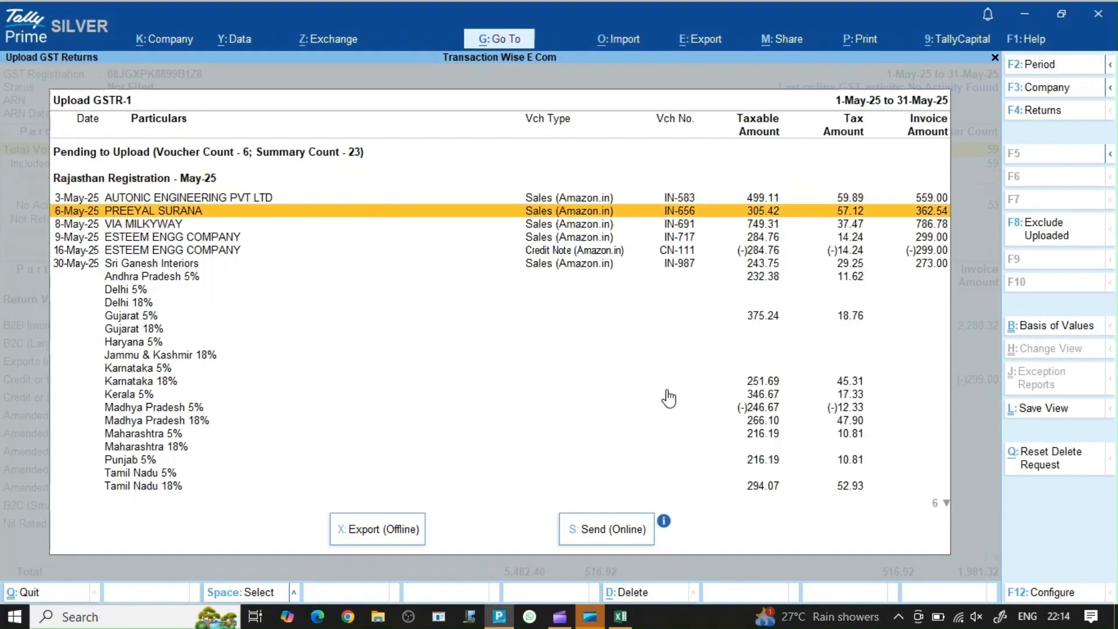
key(Down)
key(Down)
key(Down)
key(Down)
key(Down)
key(Up)
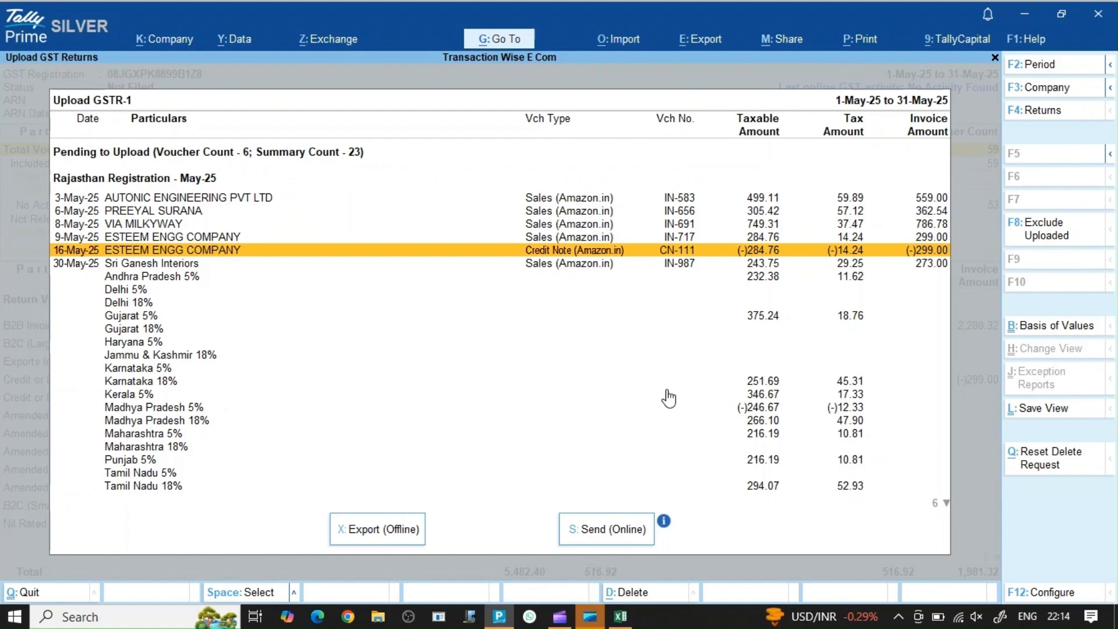
key(Escape)
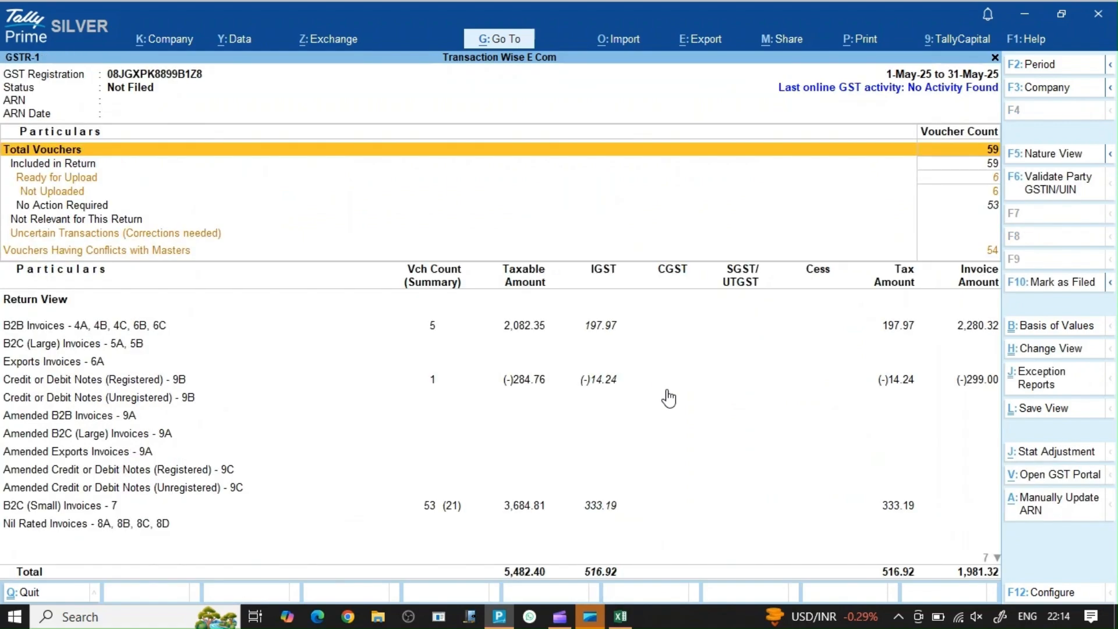
- Leave GSTR-1, open the Balance Sheet, and set its period to 1-4-2025 through 31-Mar-26
key(Escape)
key(Escape)
key(Escape)
click(666, 389)
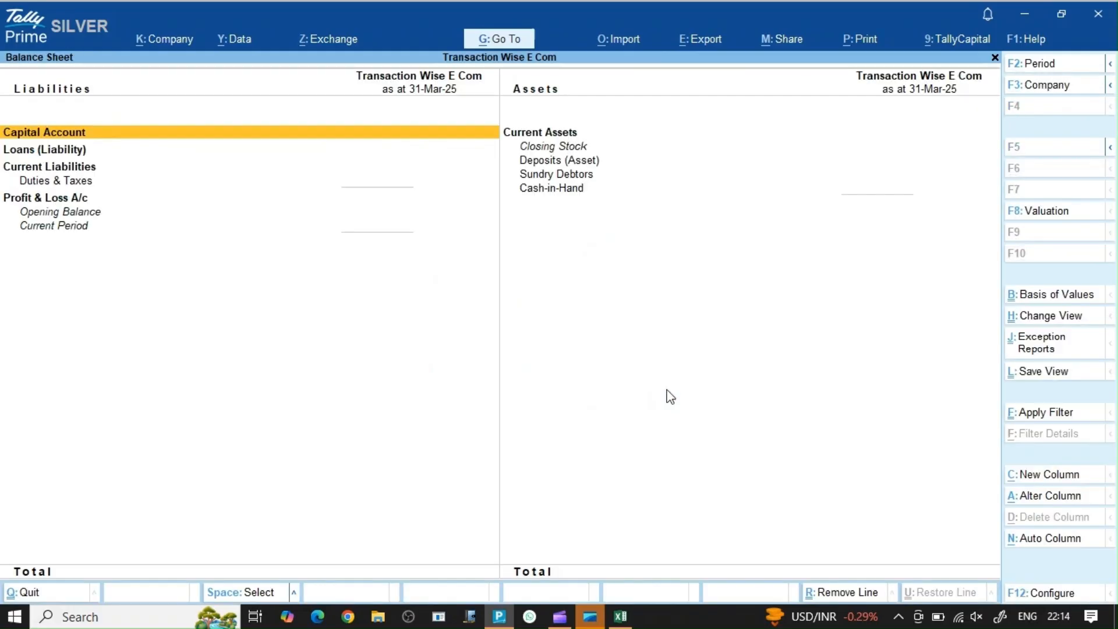
key(Down)
key(F2)
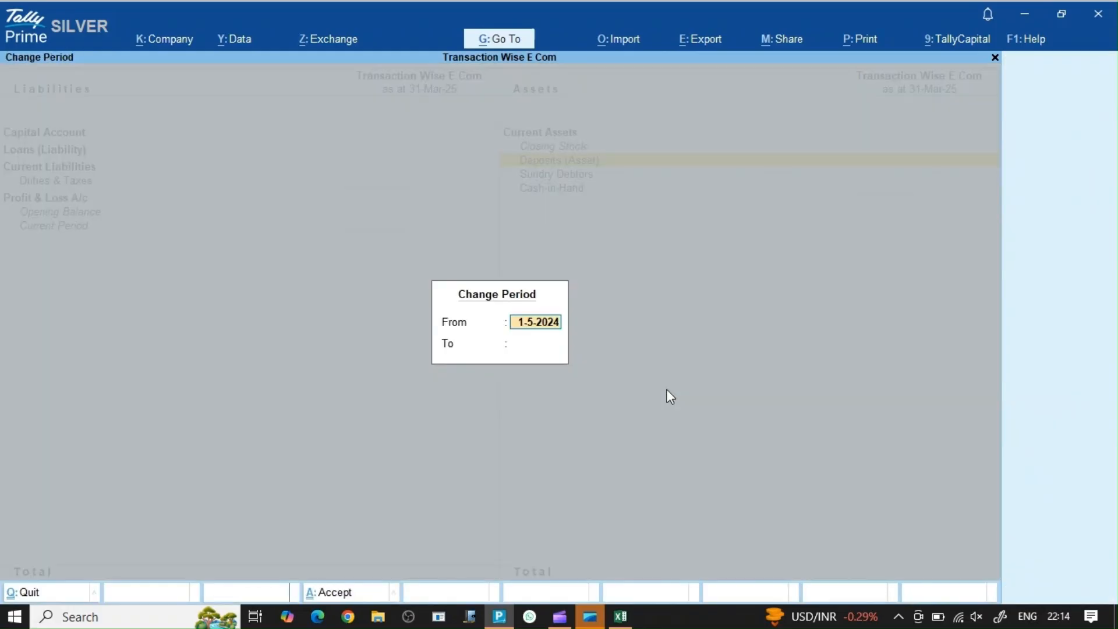
text(A25)
key(Return)
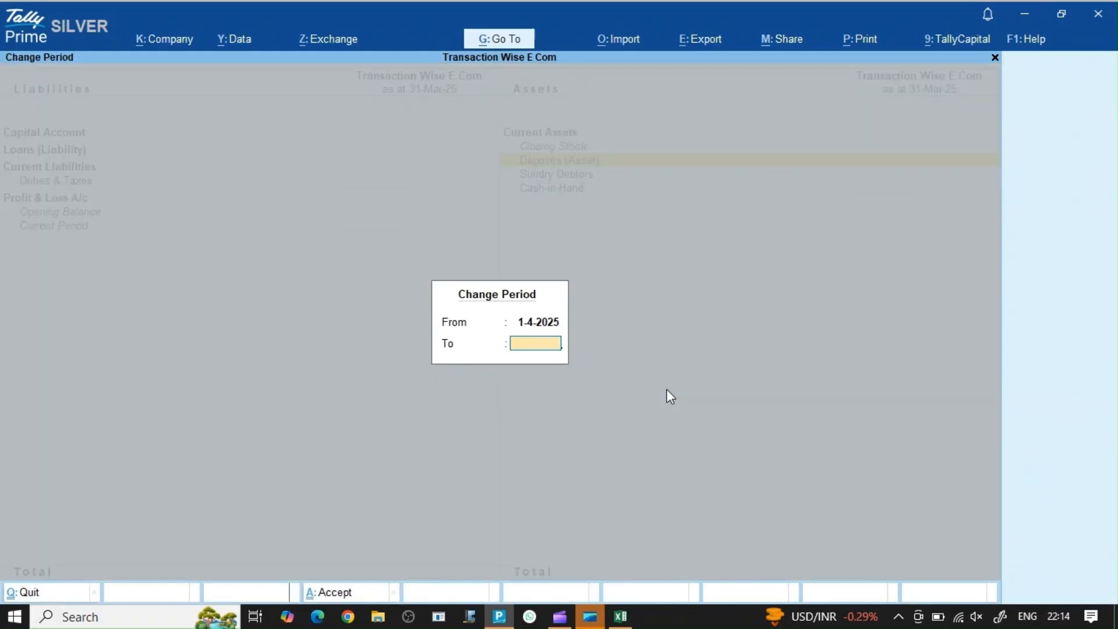
text(Mar-26)
key(Return)
key(Right)
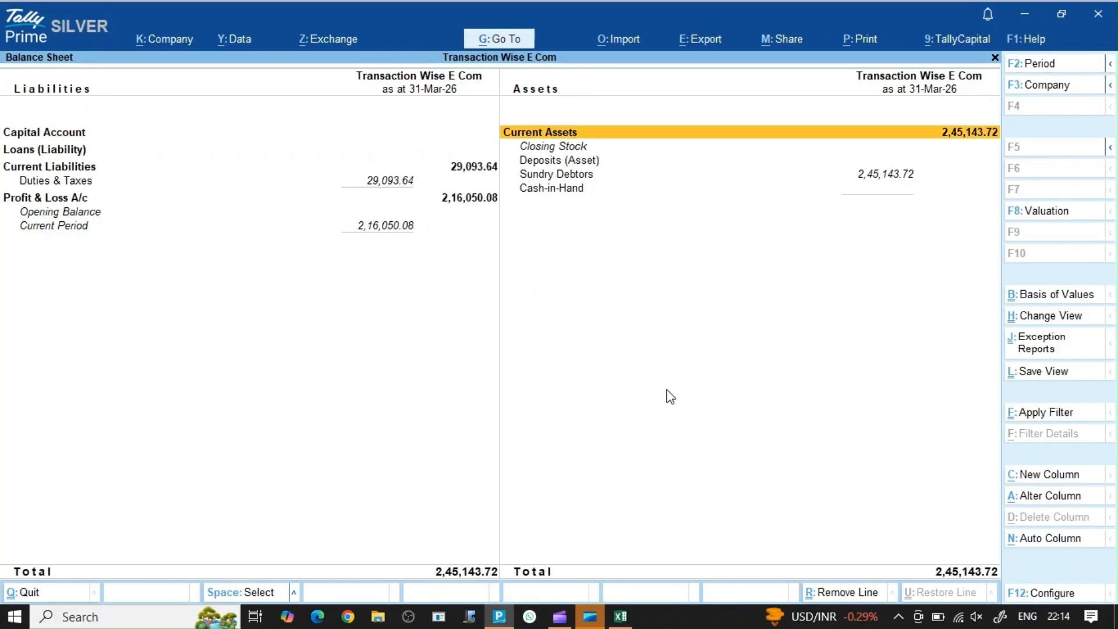
- Drill down through Sundry Debtors to Amazon Seller Services Private Limited and check its May entries in the ledger monthly summary
key(Down)
key(Down)
key(Down)
key(Return)
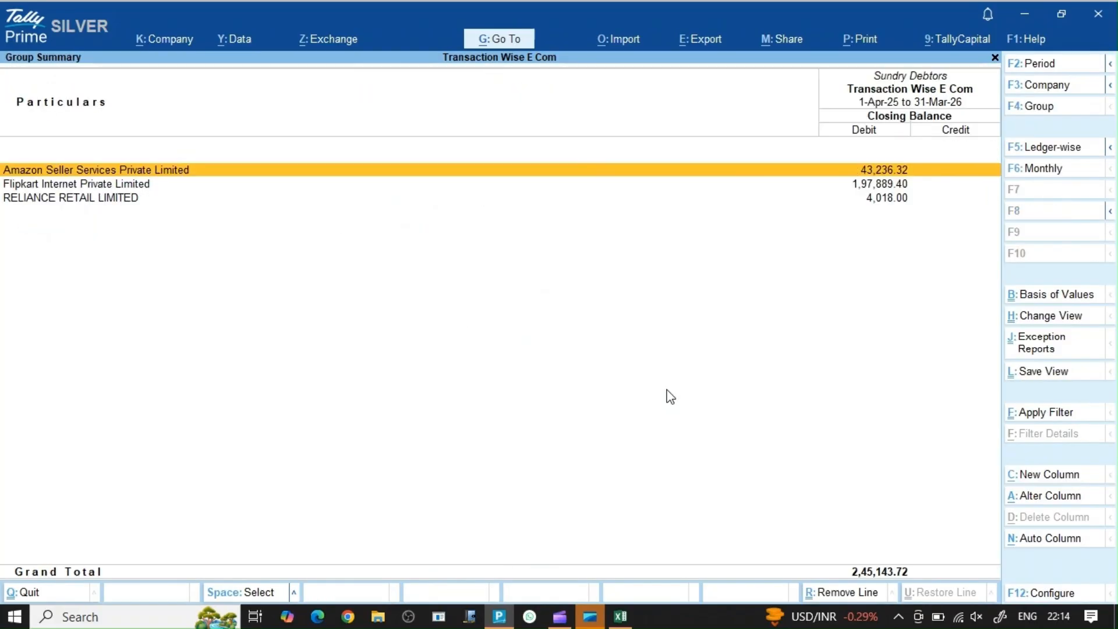
key(Return)
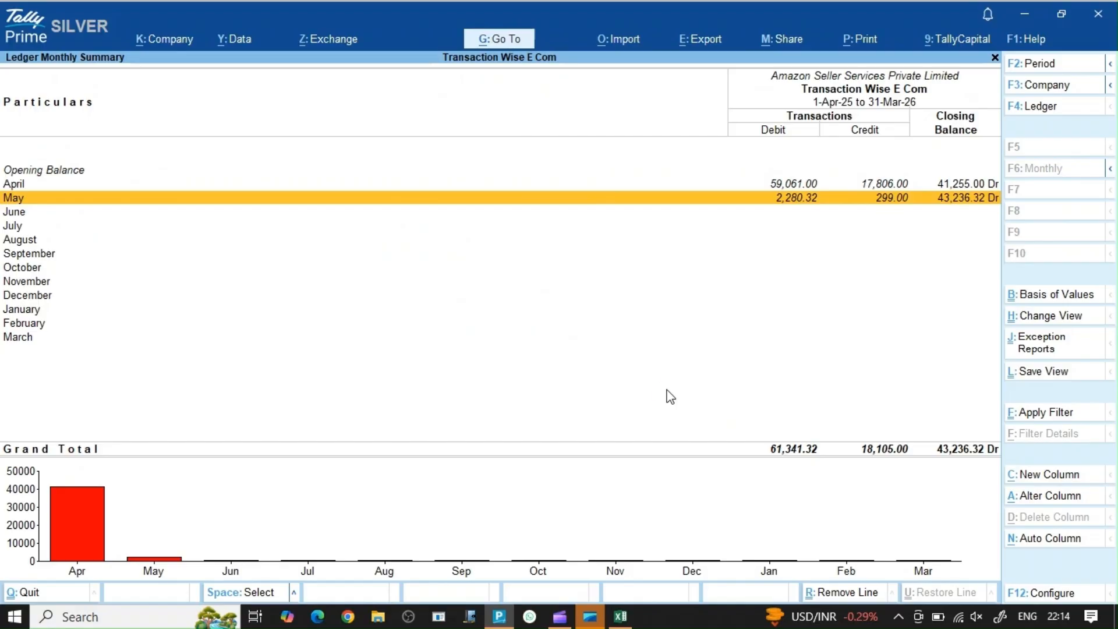
key(Return)
key(Escape)
- Switch to the Rajdhani Excel2Tally workbook in Excel and show its DashBoard sheet
click(620, 616)
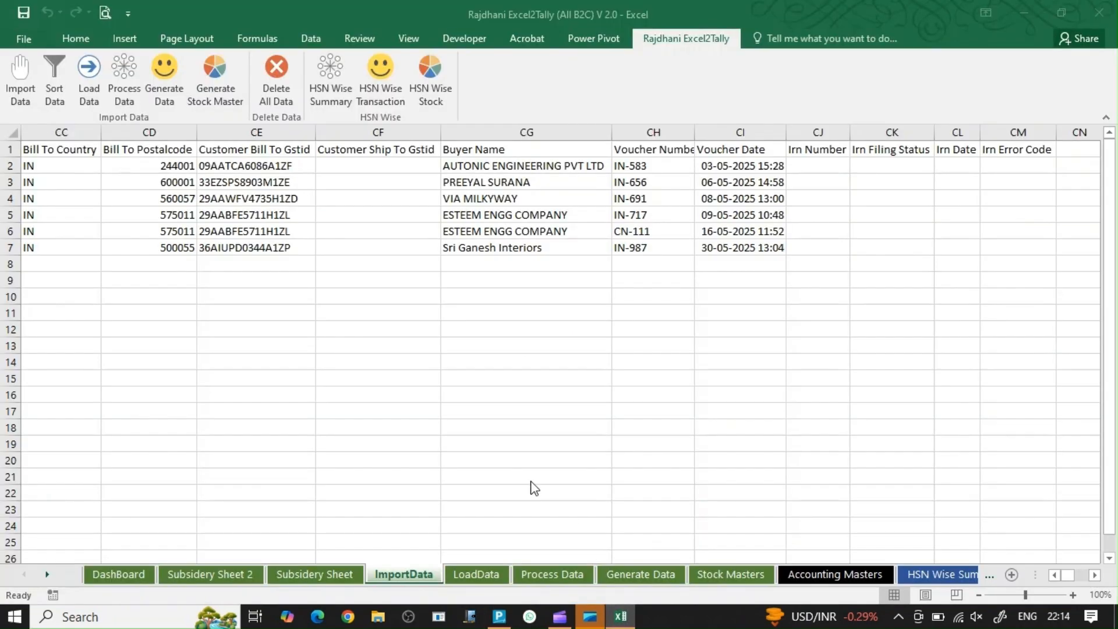
click(118, 575)
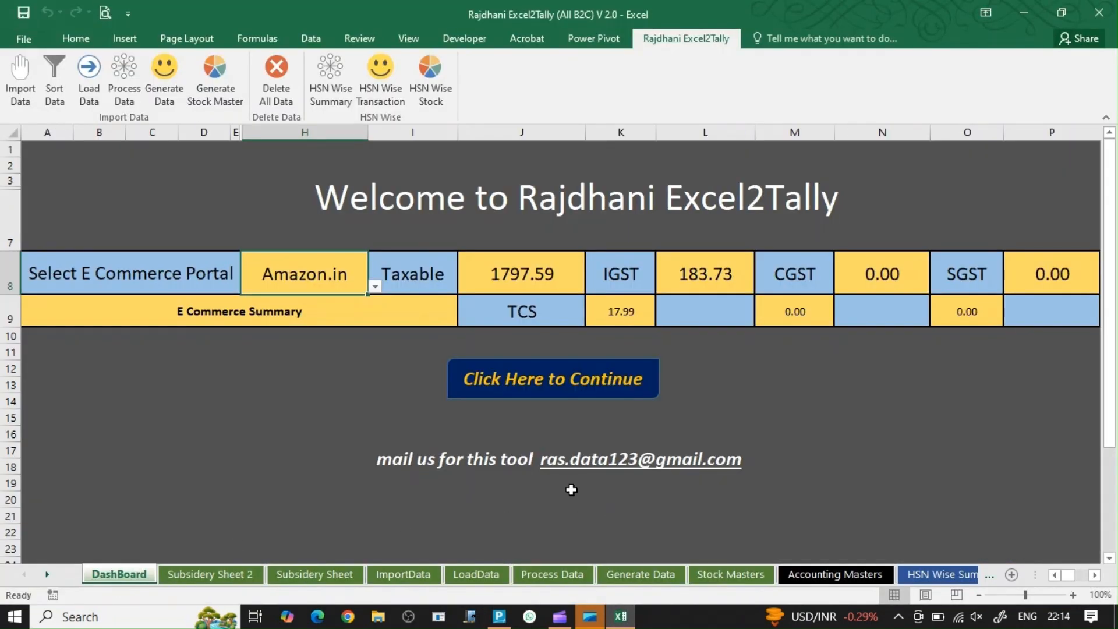